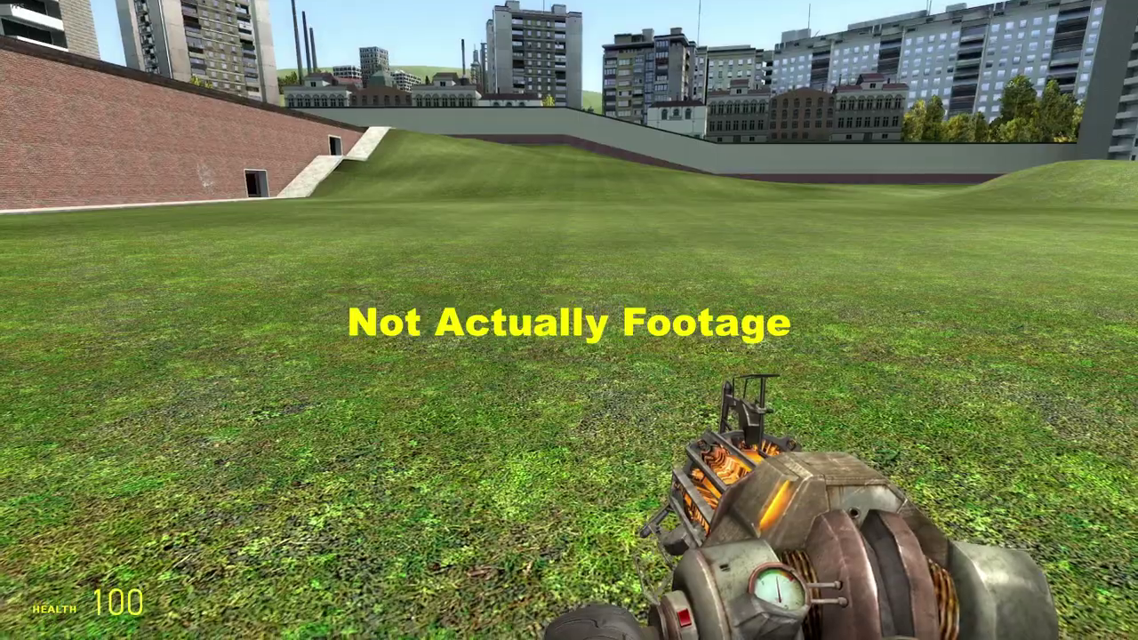
Spawn a bookcase, a combine ball and a slide from the Construction Props menu.
key("q")
left_click(429, 375)
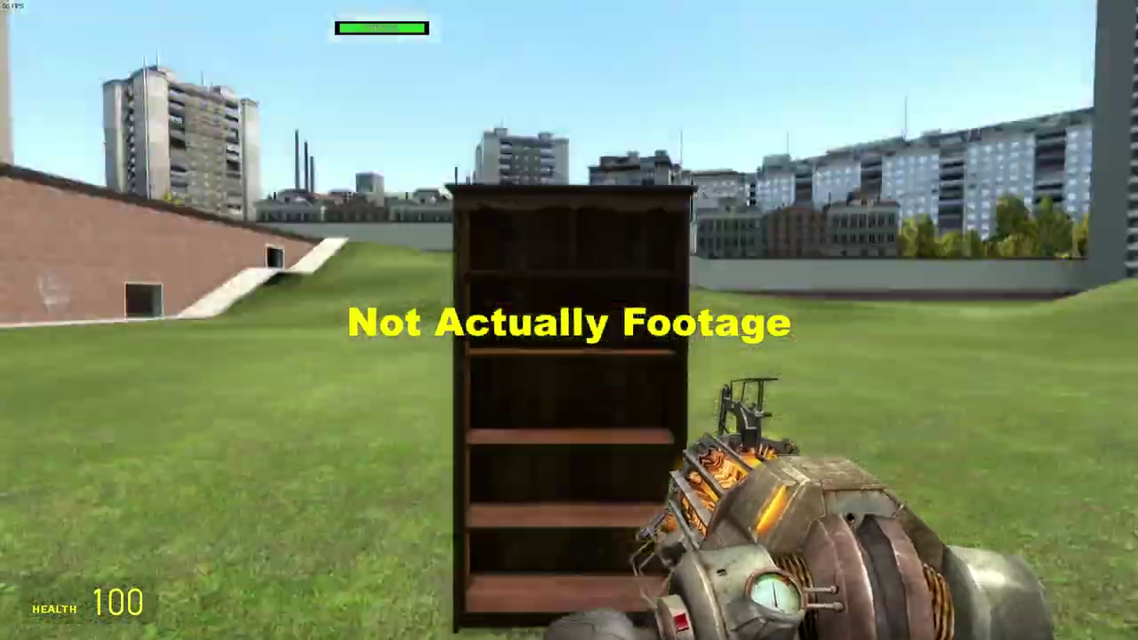
key("w")
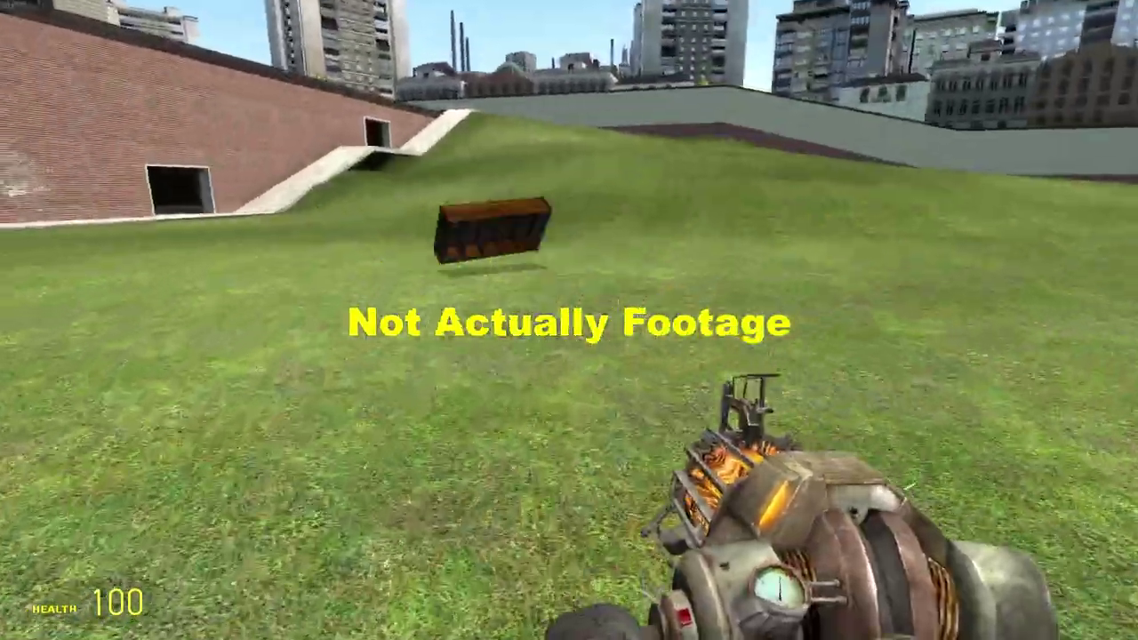
key("q")
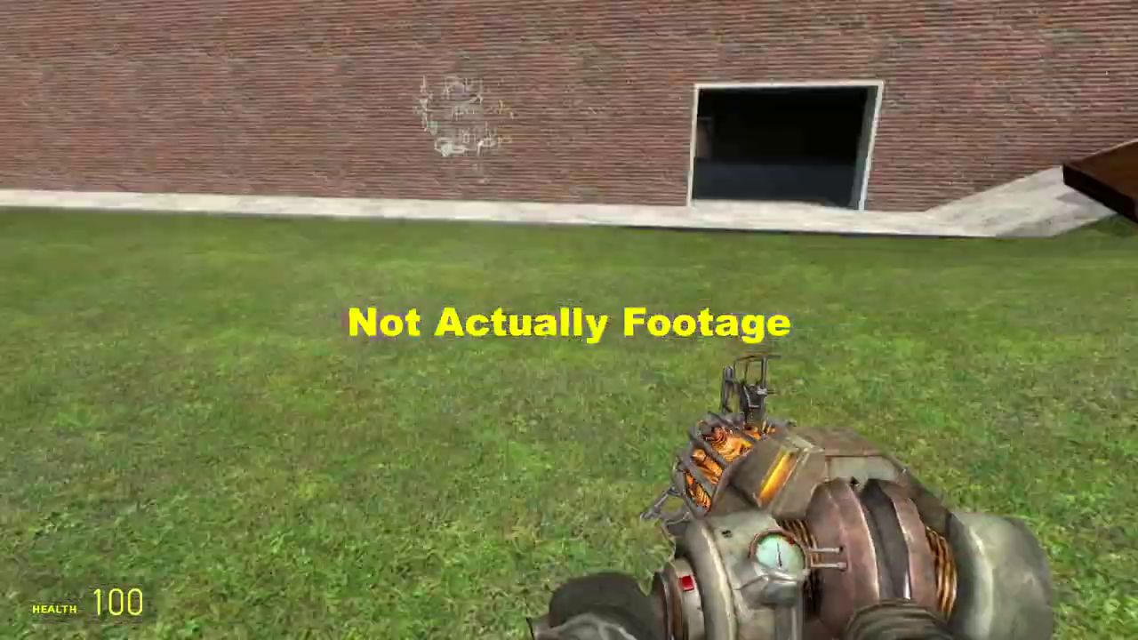
key("q")
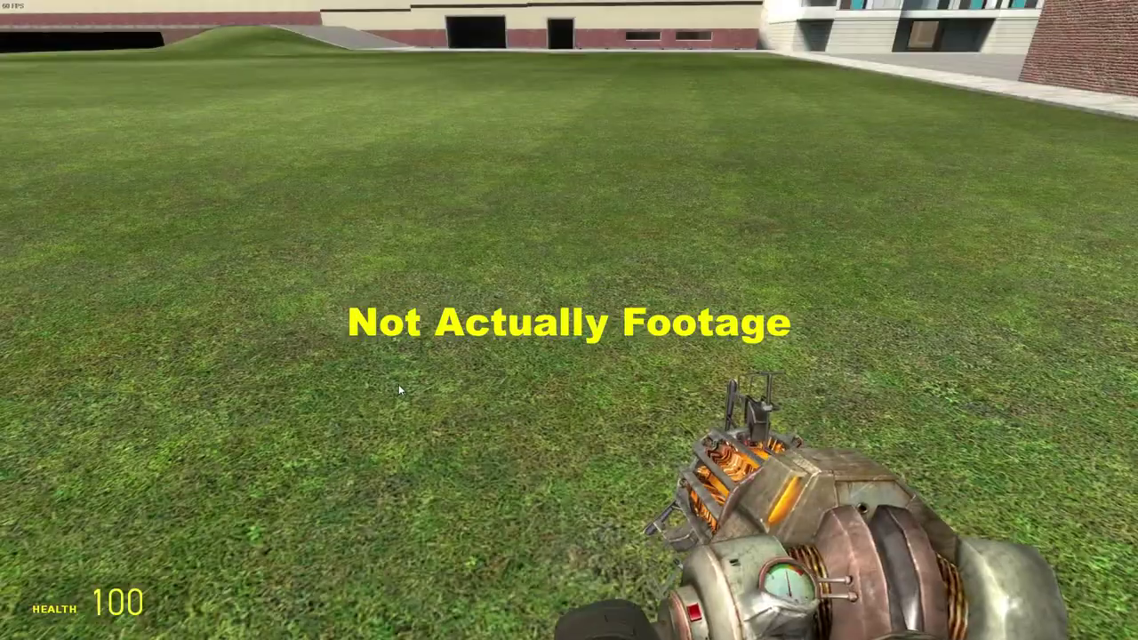
key("q")
left_click(269, 336)
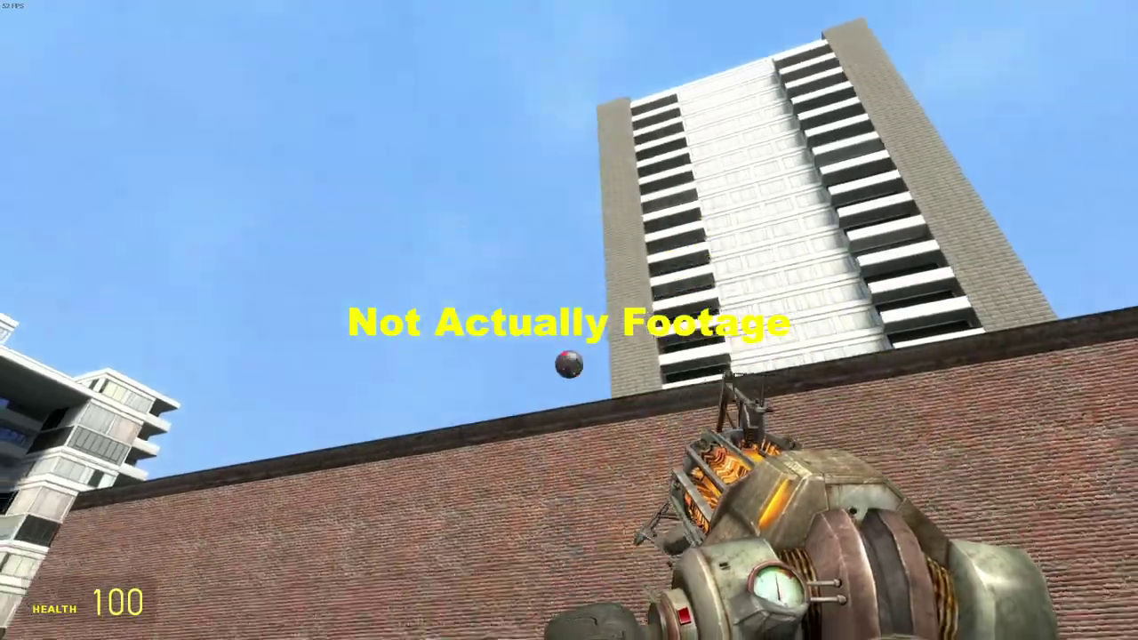
key("q")
left_click(609, 296)
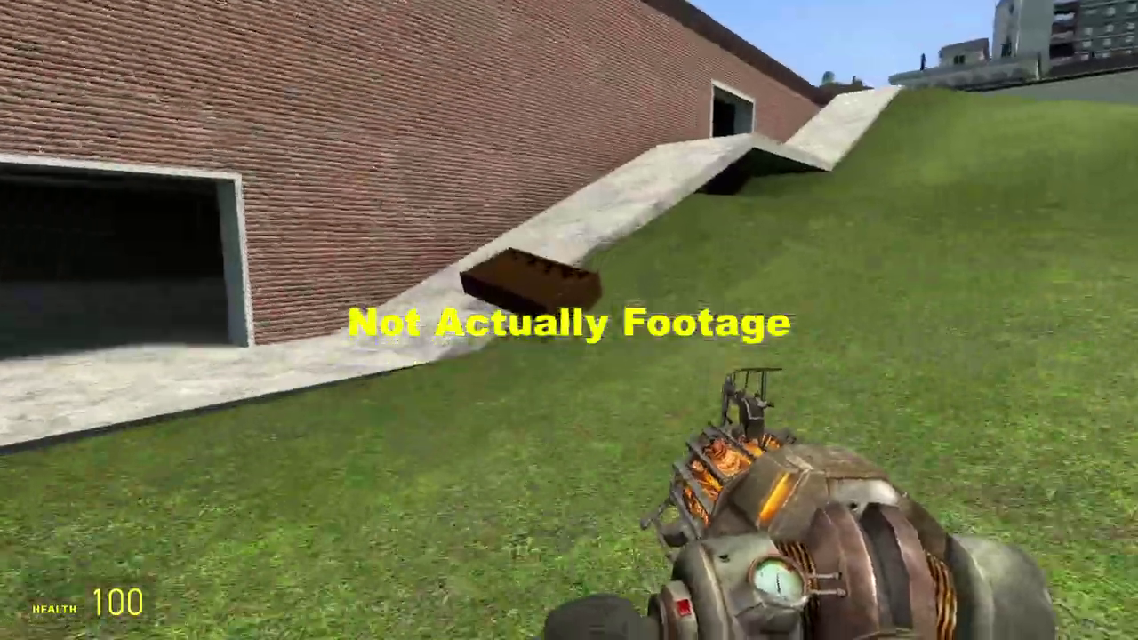
Spawn a wooden board and fling it away with the physics gun.
key("q")
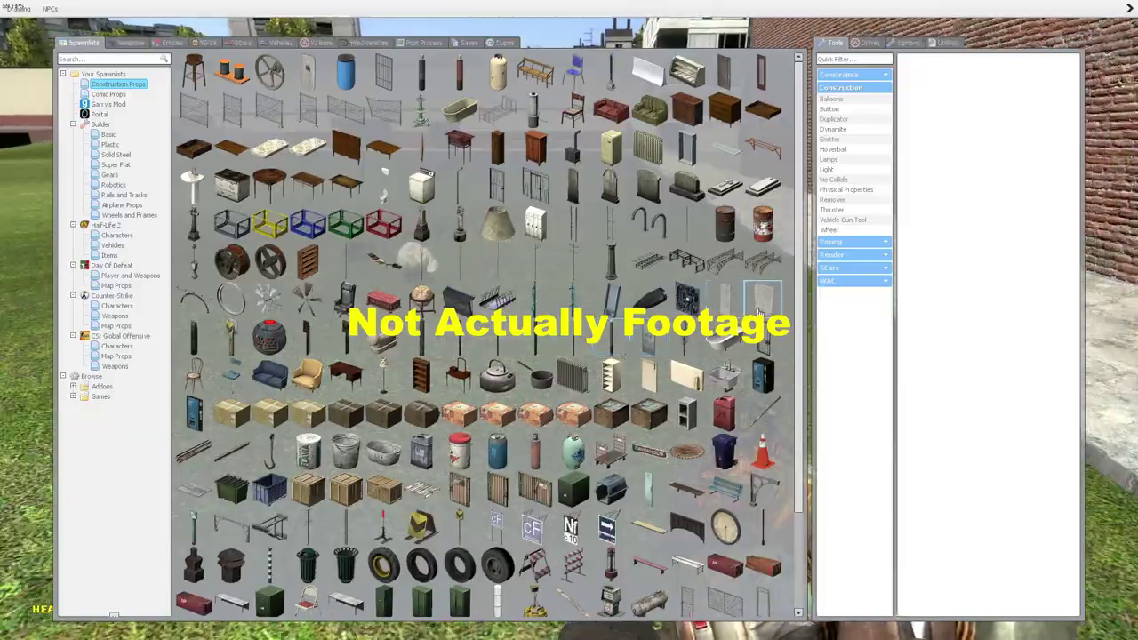
left_click(758, 313)
key("q")
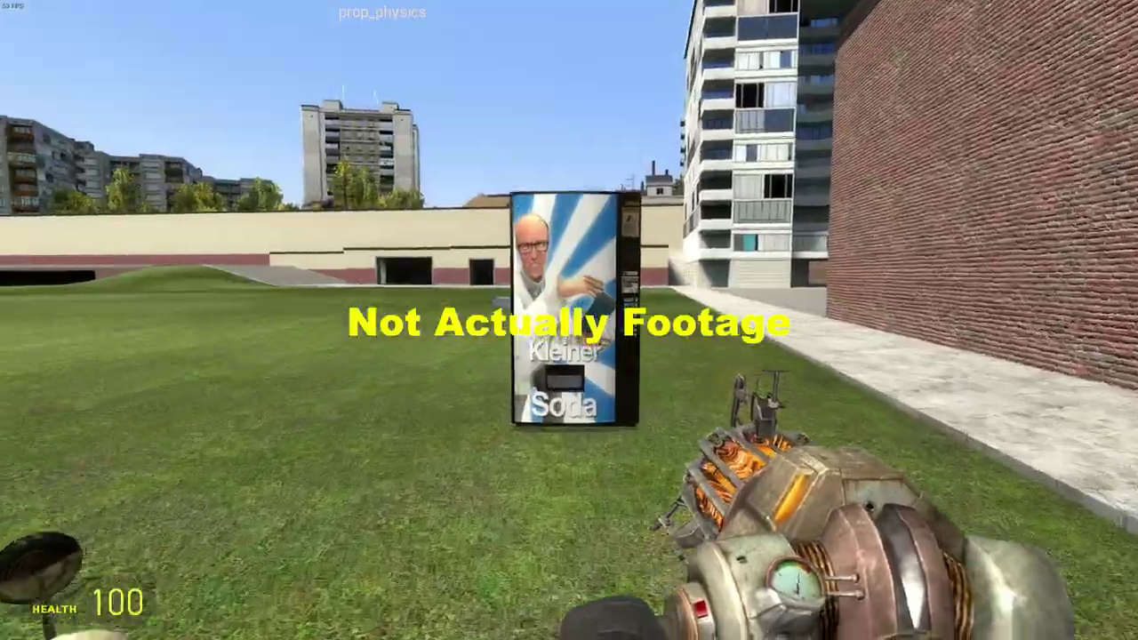
left_click_drag(569, 320, 568, 320)
Browse the weapons category, return to Construction Props, then edit the new Unity project's name.
key("q")
key("q")
left_click(148, 399)
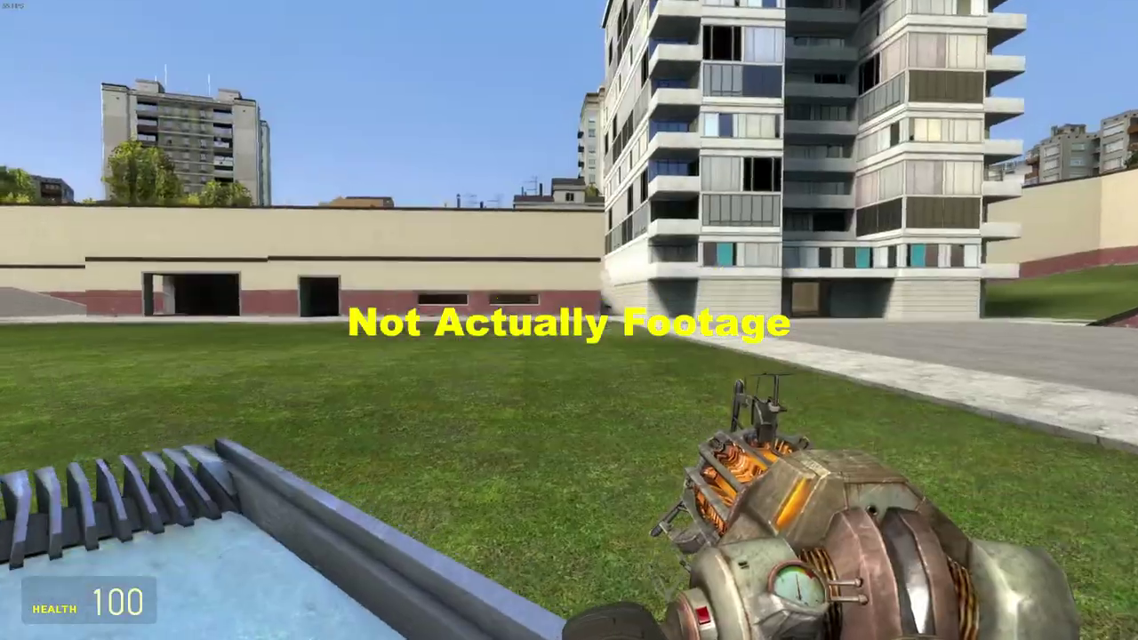
key("q")
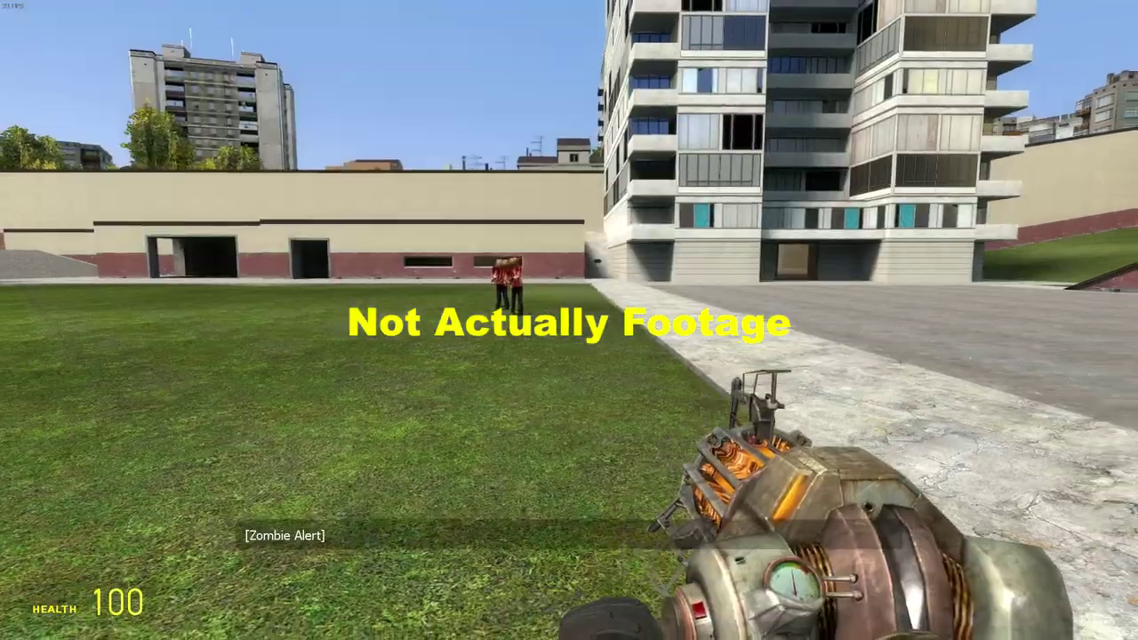
key("q")
left_click(131, 42)
left_click(89, 43)
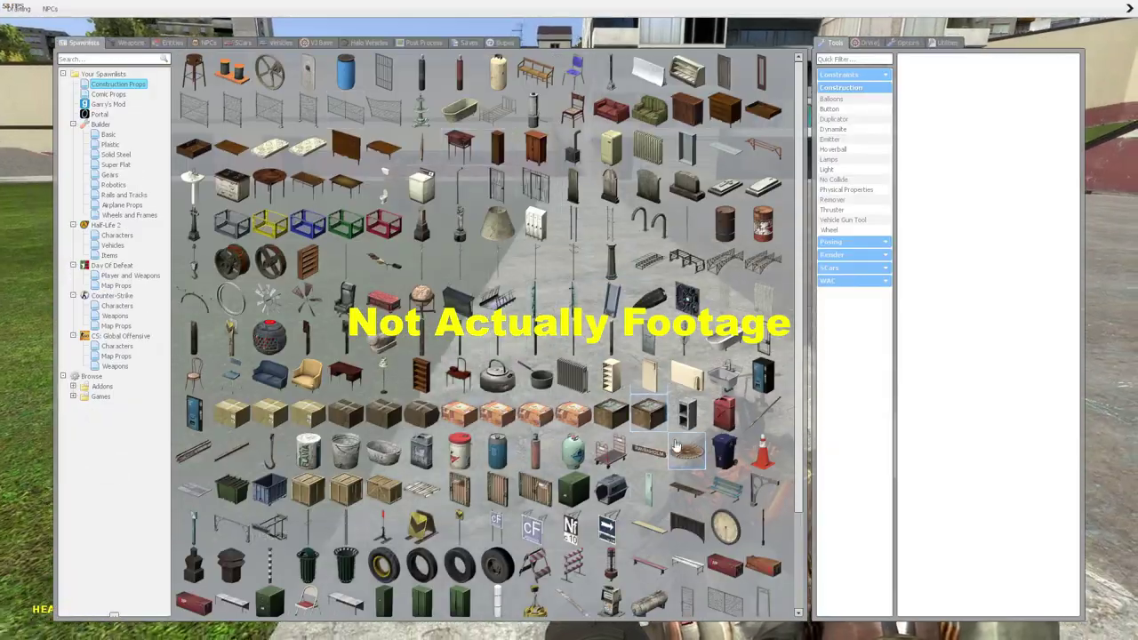
key("q")
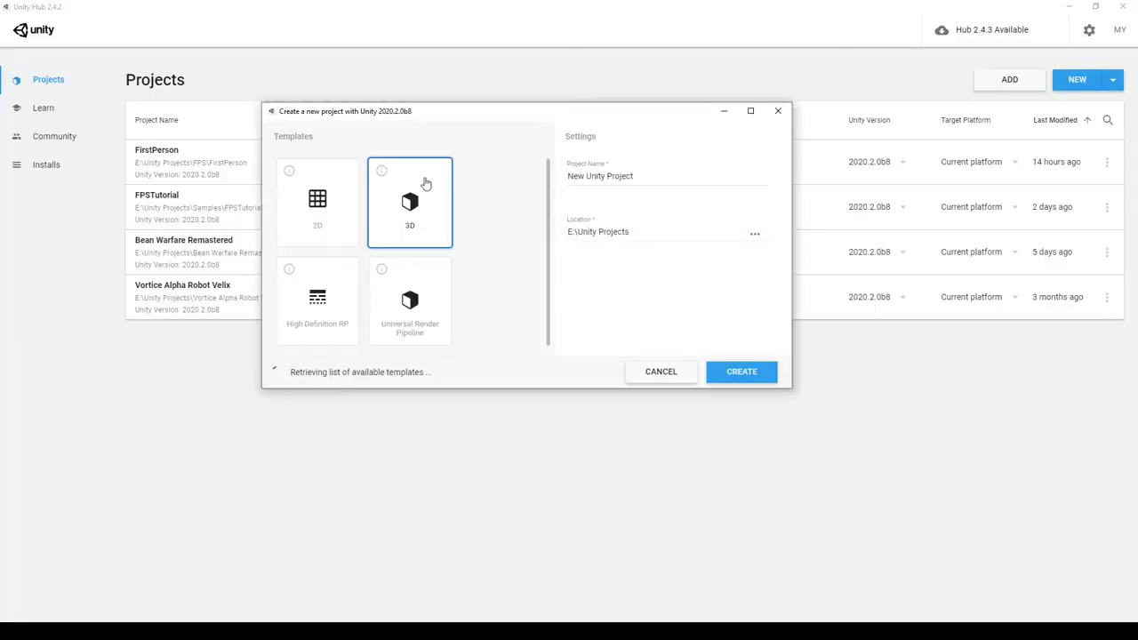
left_click(669, 178)
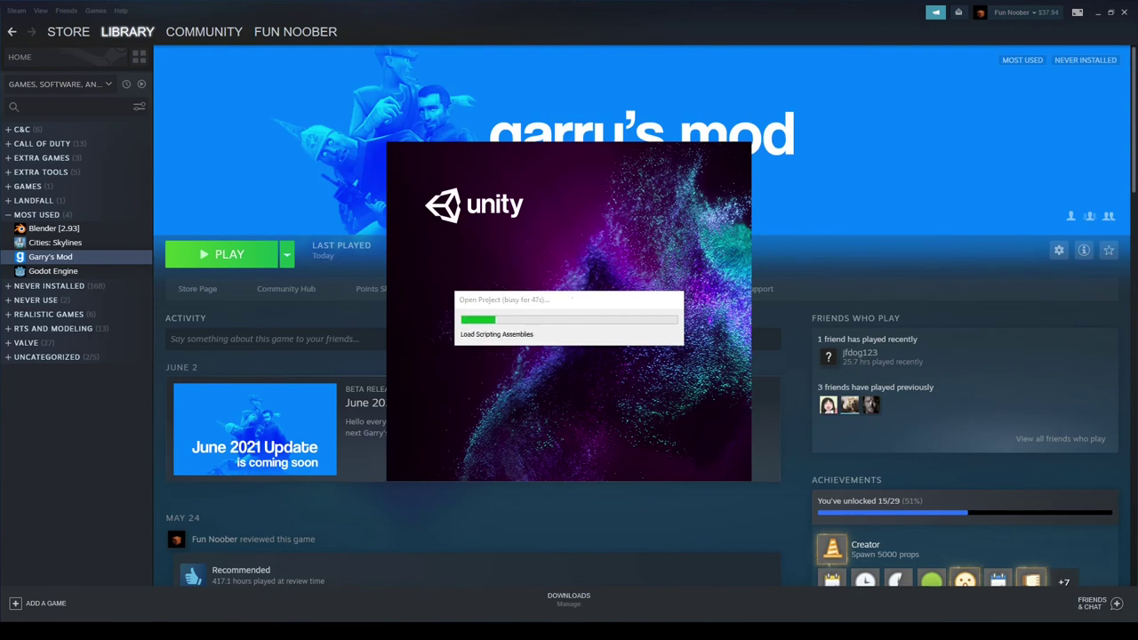
Browse File Explorer to FirstPerson\Assets\Scripts\PlayerScripts and move the window aside.
key("super+e")
left_click(214, 555)
double_click(347, 355)
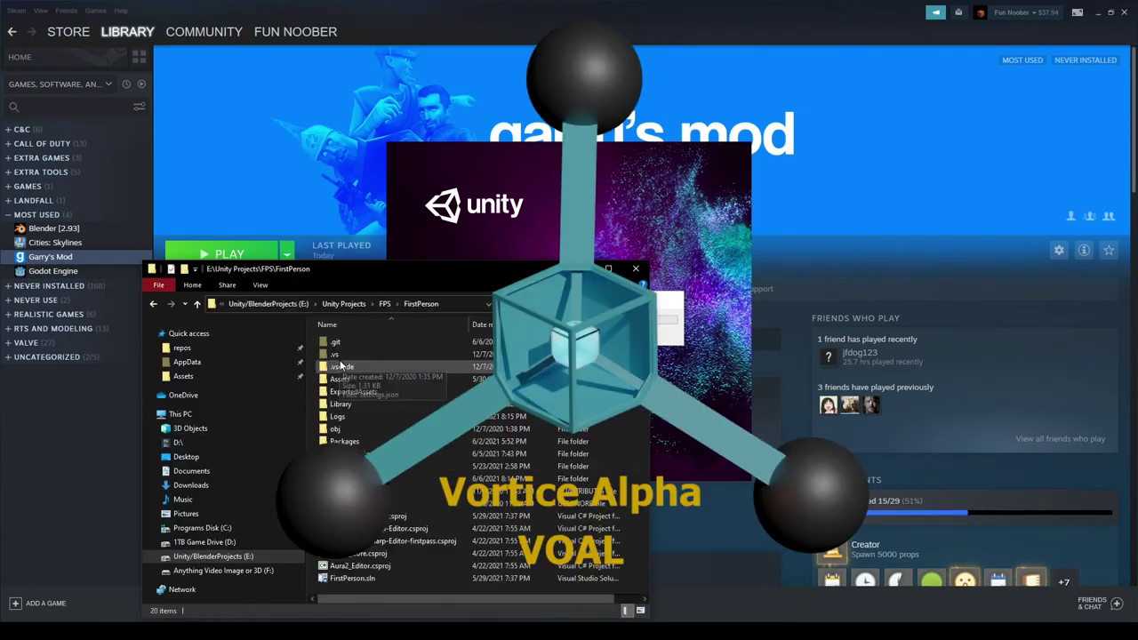
double_click(347, 373)
left_click(348, 441)
double_click(368, 443)
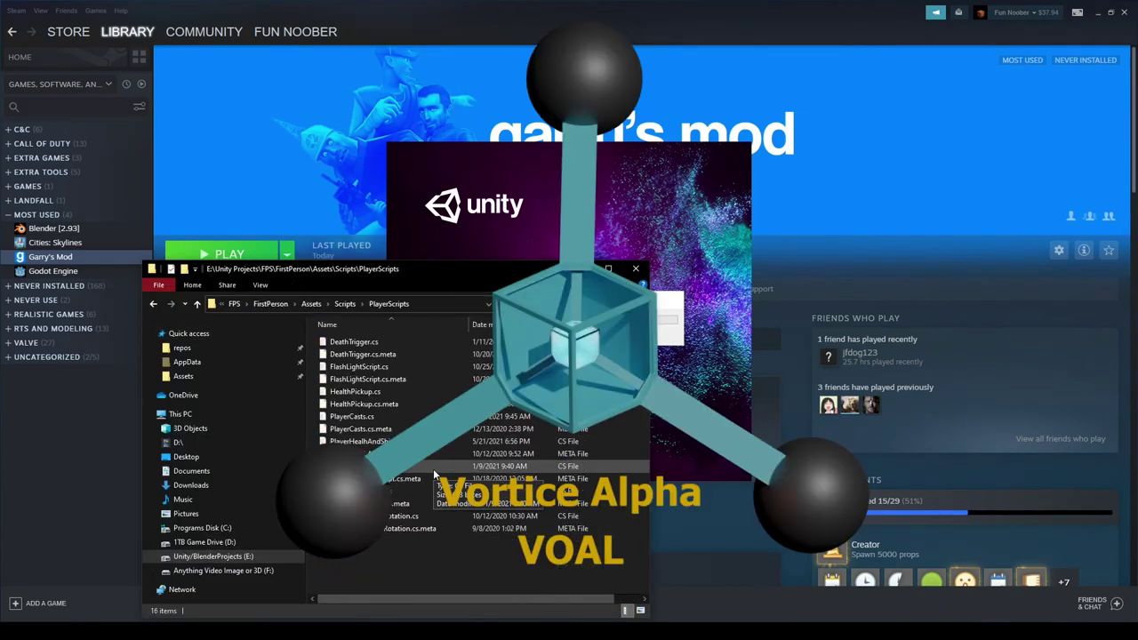
left_click_drag(523, 268, 972, 236)
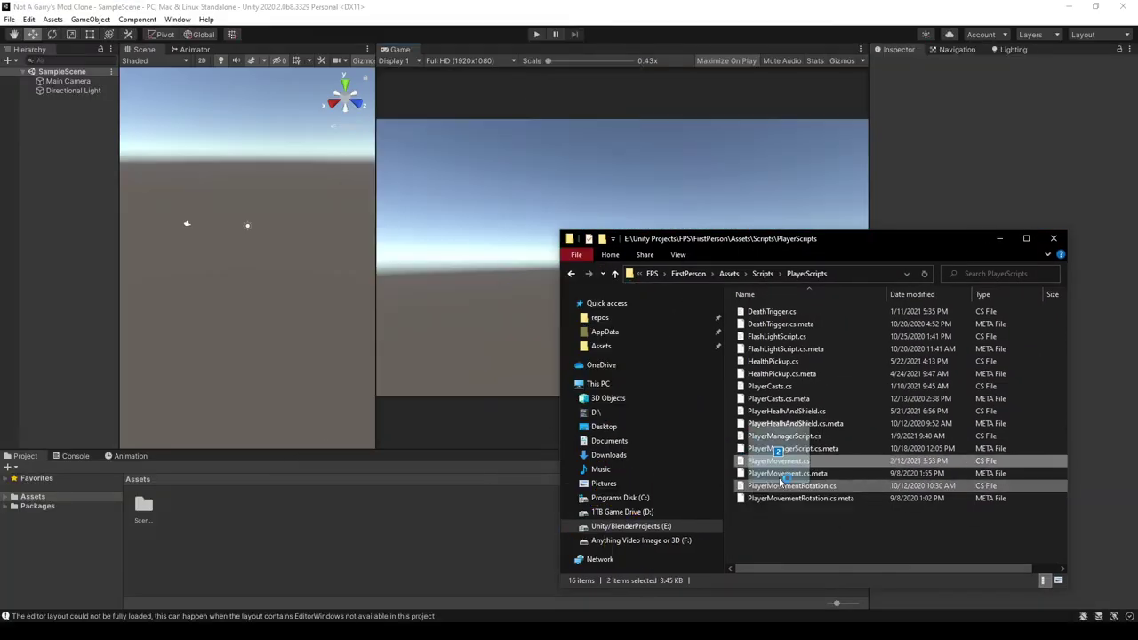
Create a folder in Assets, add a Plane, start a Materials folder, and enter play mode.
left_click(613, 175)
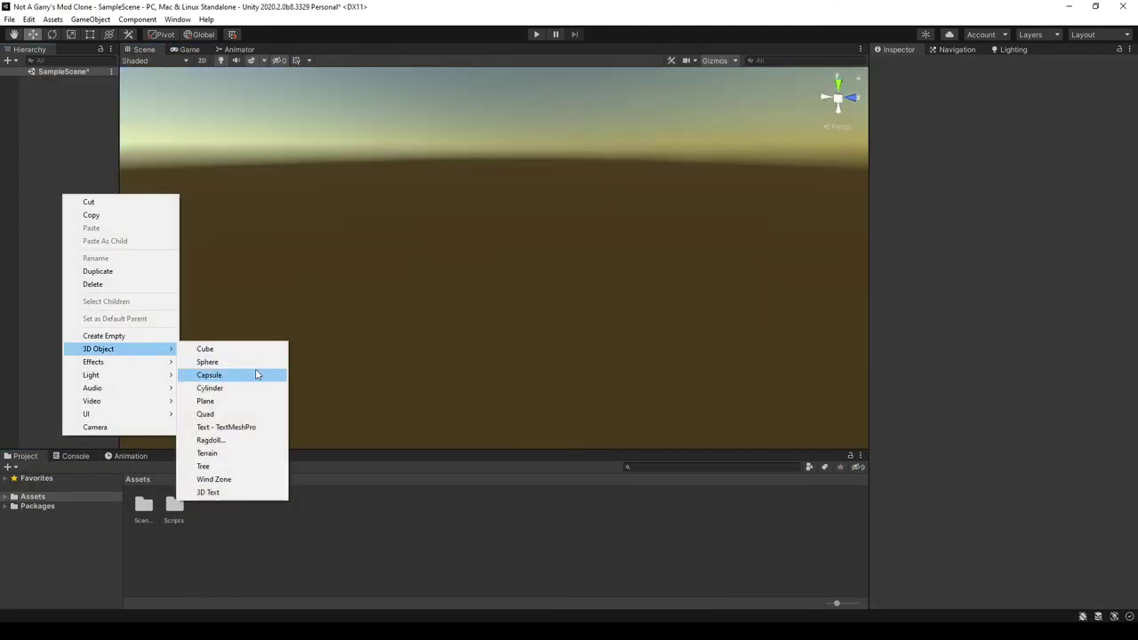
left_click(223, 399)
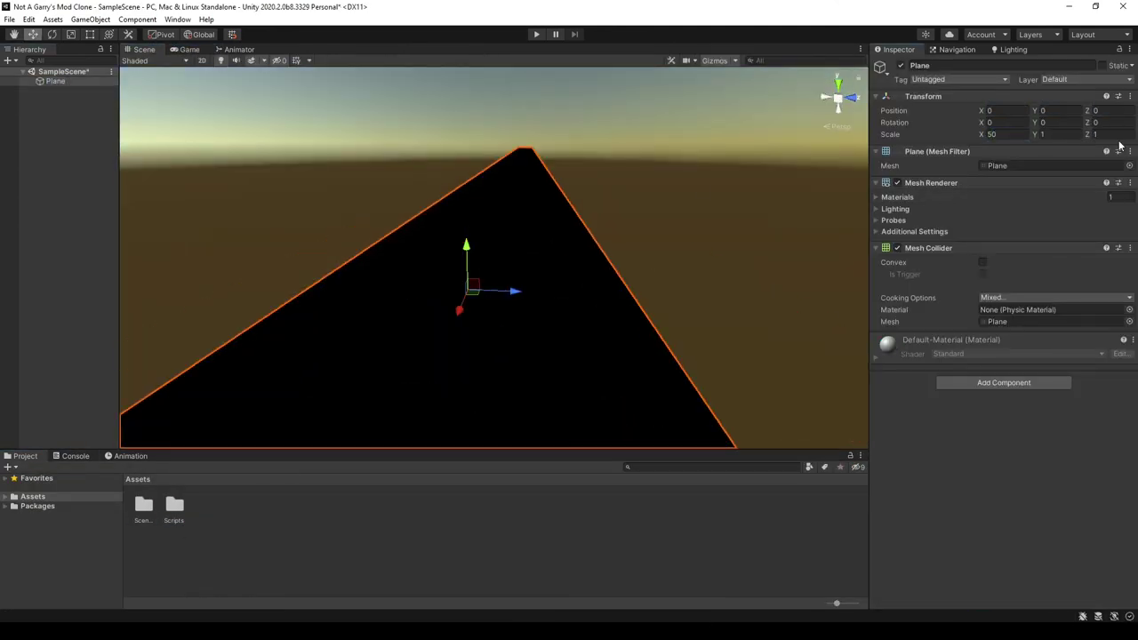
right_click(195, 533)
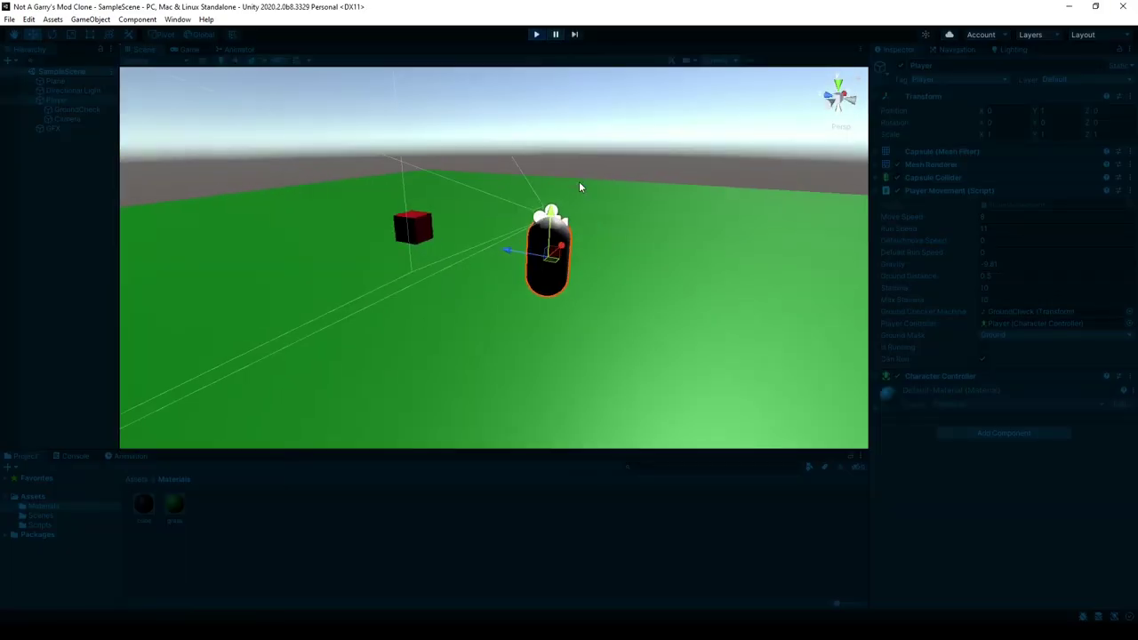
left_click(536, 33)
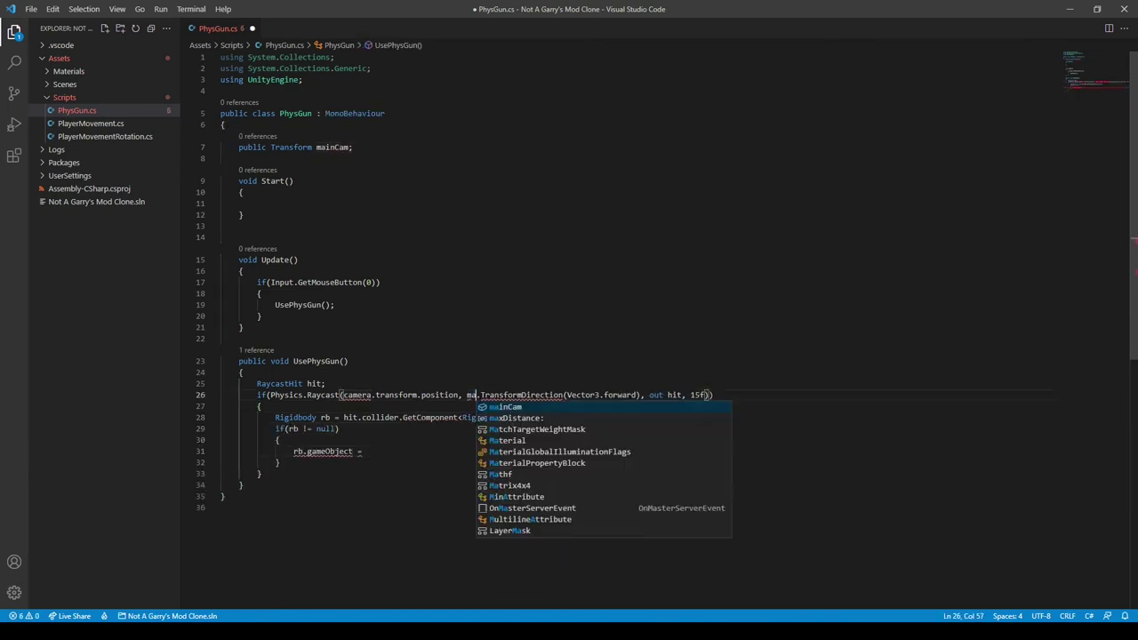
Remove the stray S after gameObject and test the physics gun in play mode.
key("BackSpace")
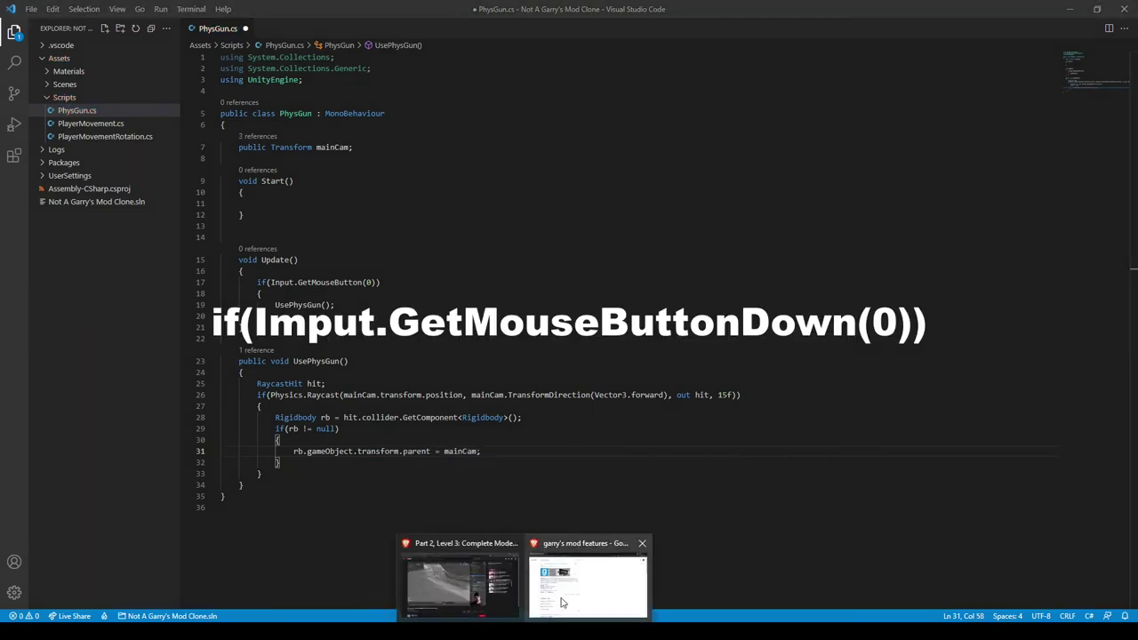
left_click(498, 578)
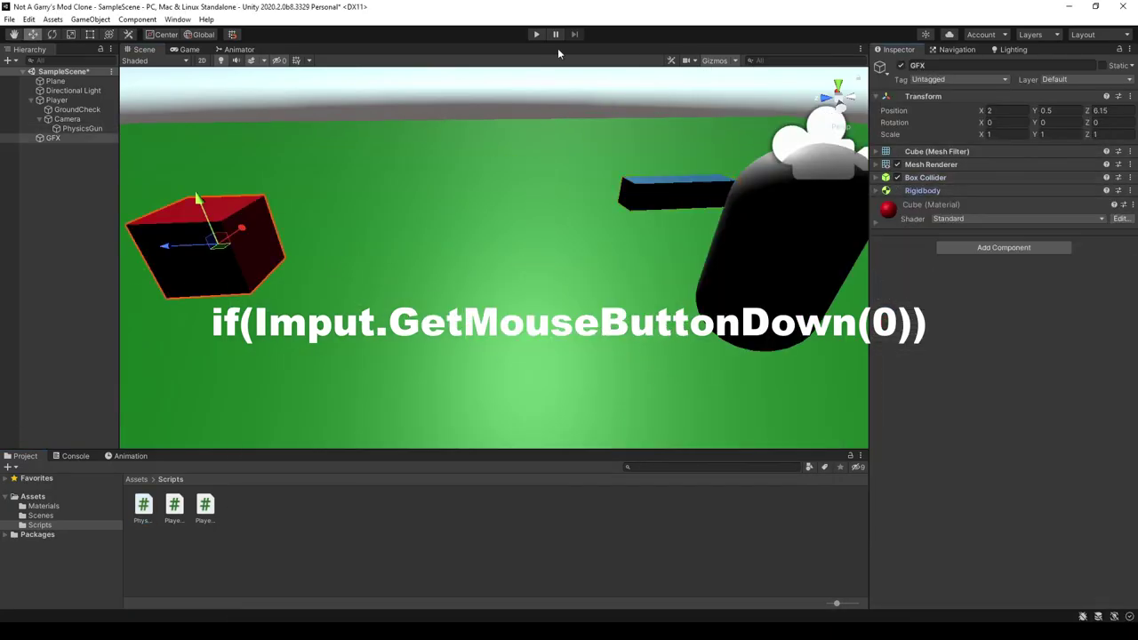
left_click(536, 34)
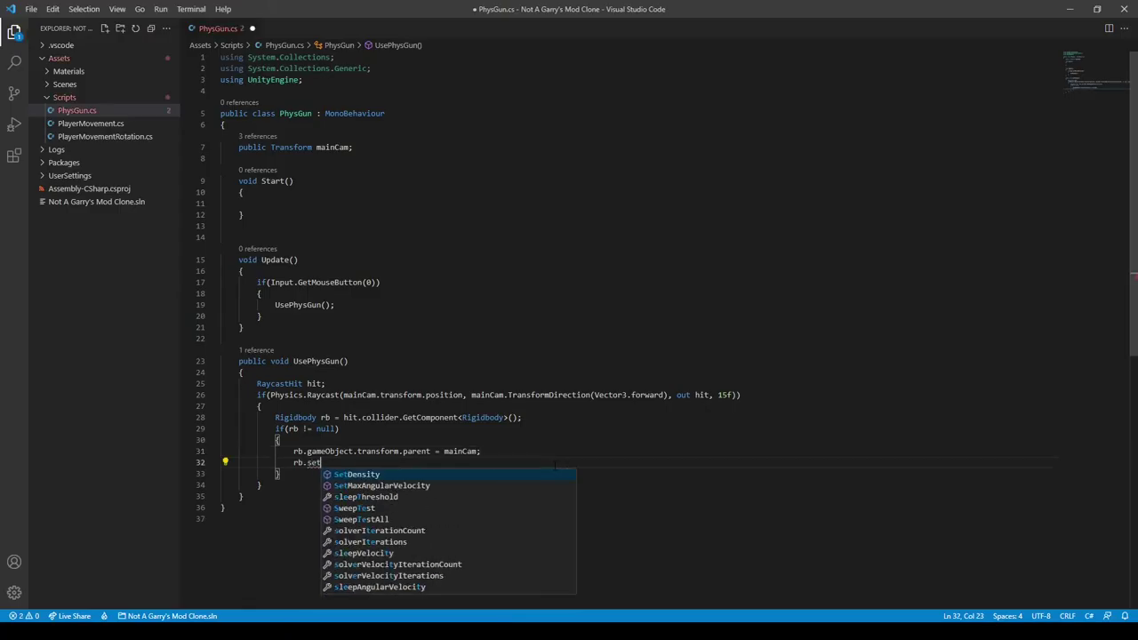
Parent the grabbed object to mainCam and add a Rigidbody line after line 31.
key("BackSpace")
key("BackSpace")
key("BackSpace")
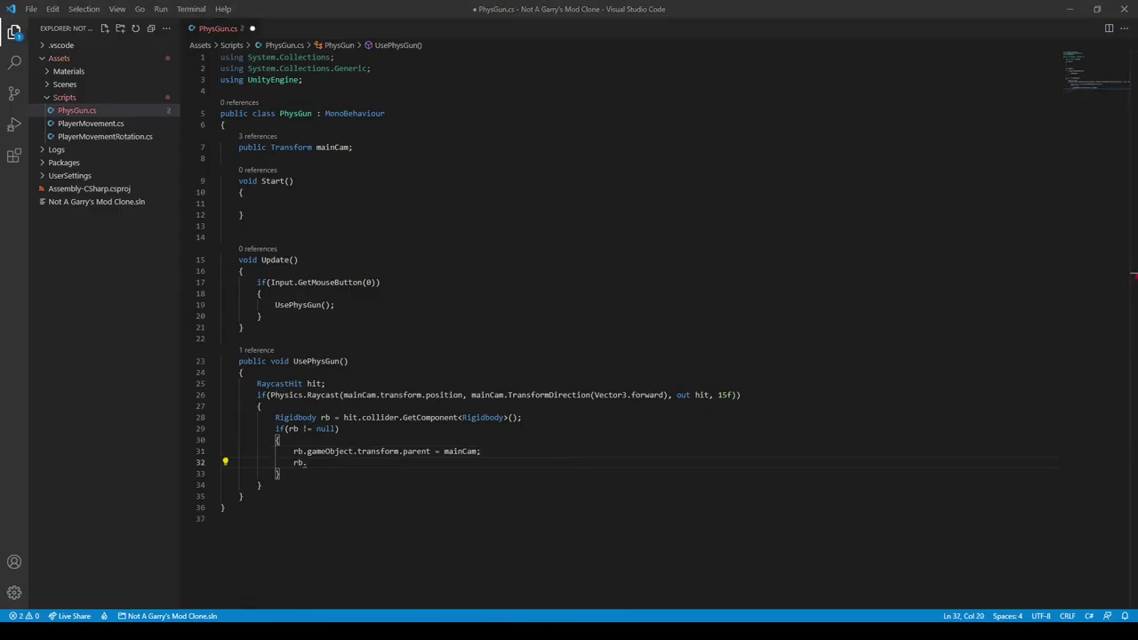
type("en")
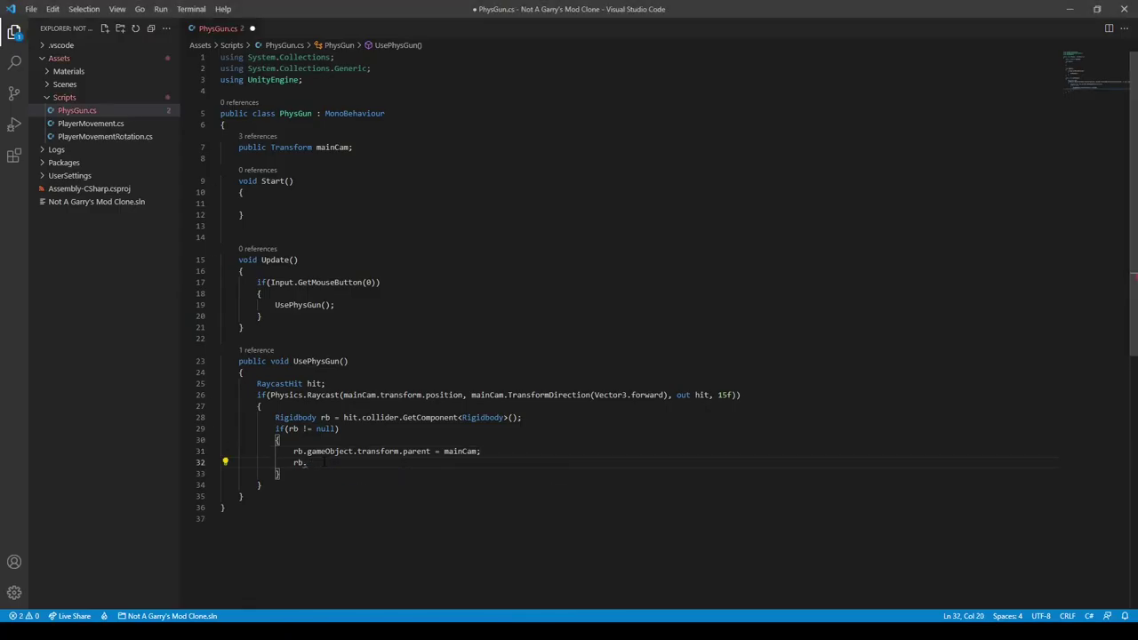
key("ctrl+BackSpace")
key("ctrl+BackSpace")
key("ctrl+BackSpace")
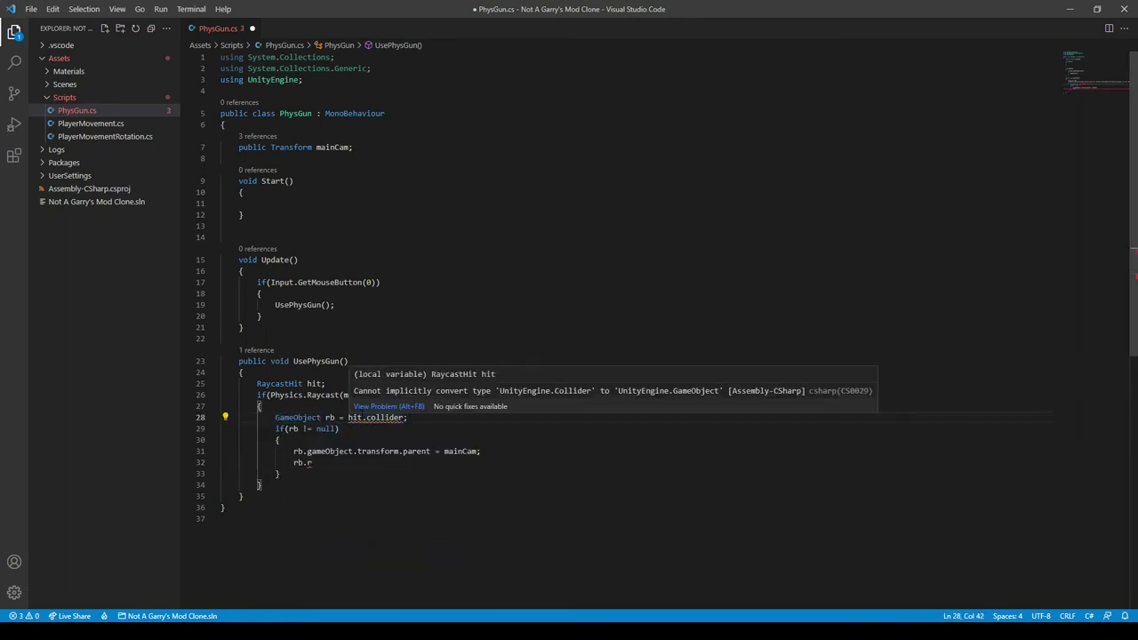
type(".gameObject")
type("= mainCam;")
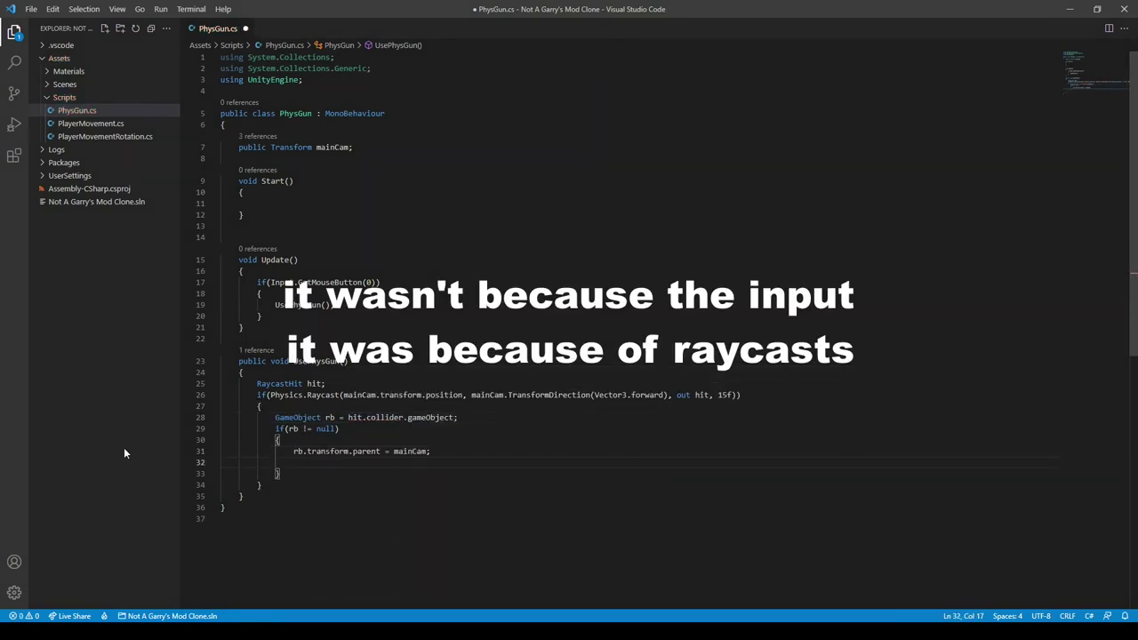
key("Return")
type("rb.GetComponent<Rigidbody>().act")
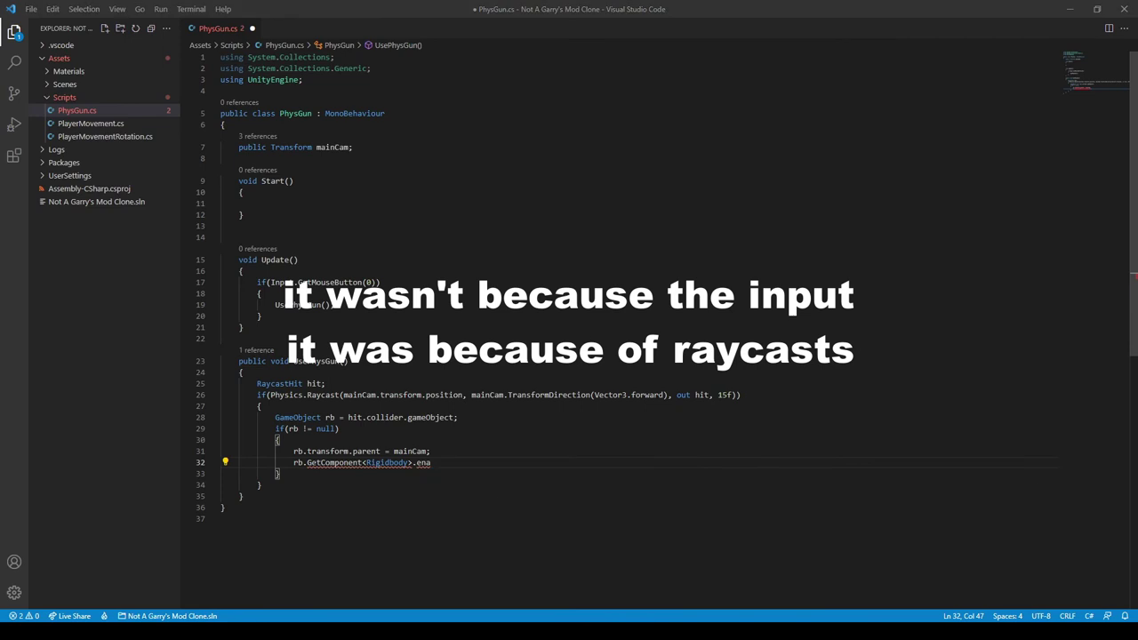
type(" = false;")
Make line 32 set the grabbed object's Rigidbody enabled to false.
left_click(413, 463)
type("()")
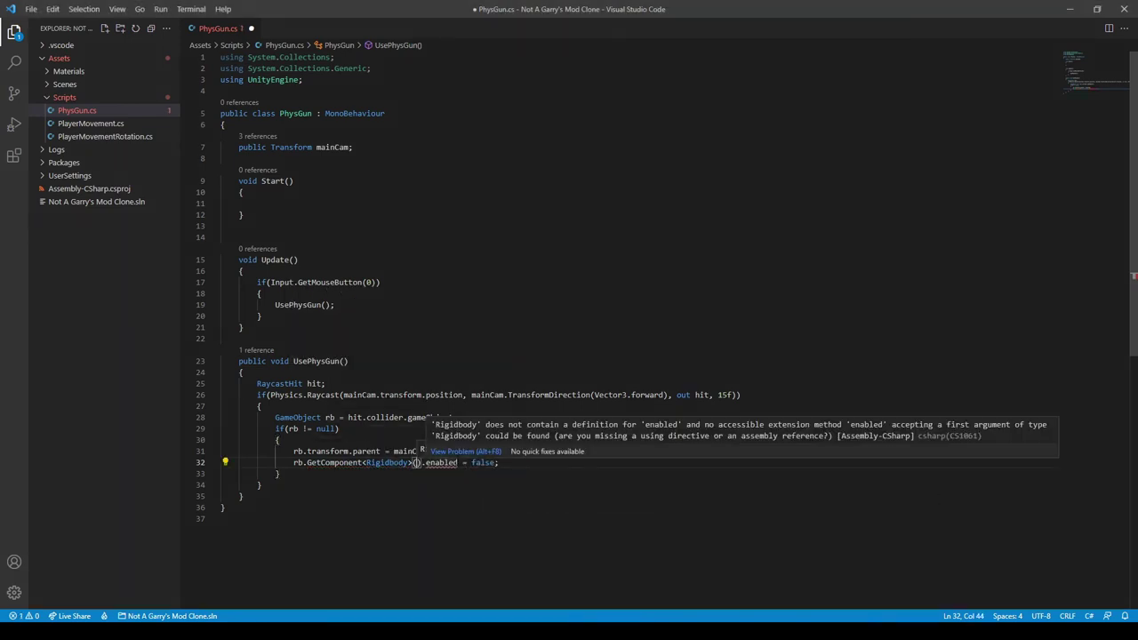
double_click(434, 462)
type("act")
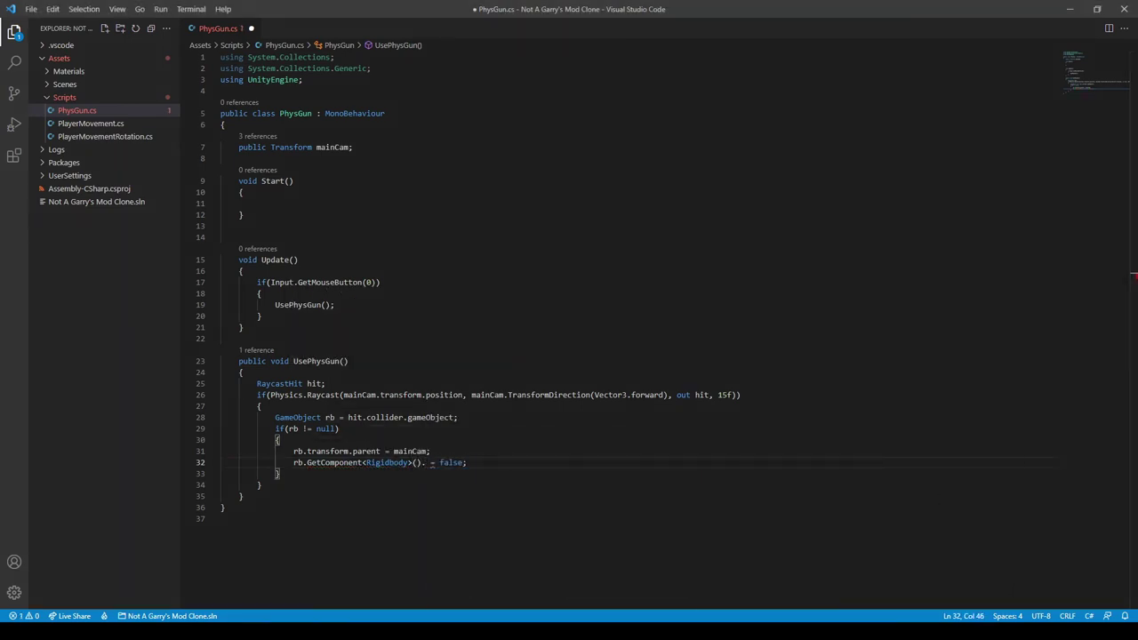
key("BackSpace")
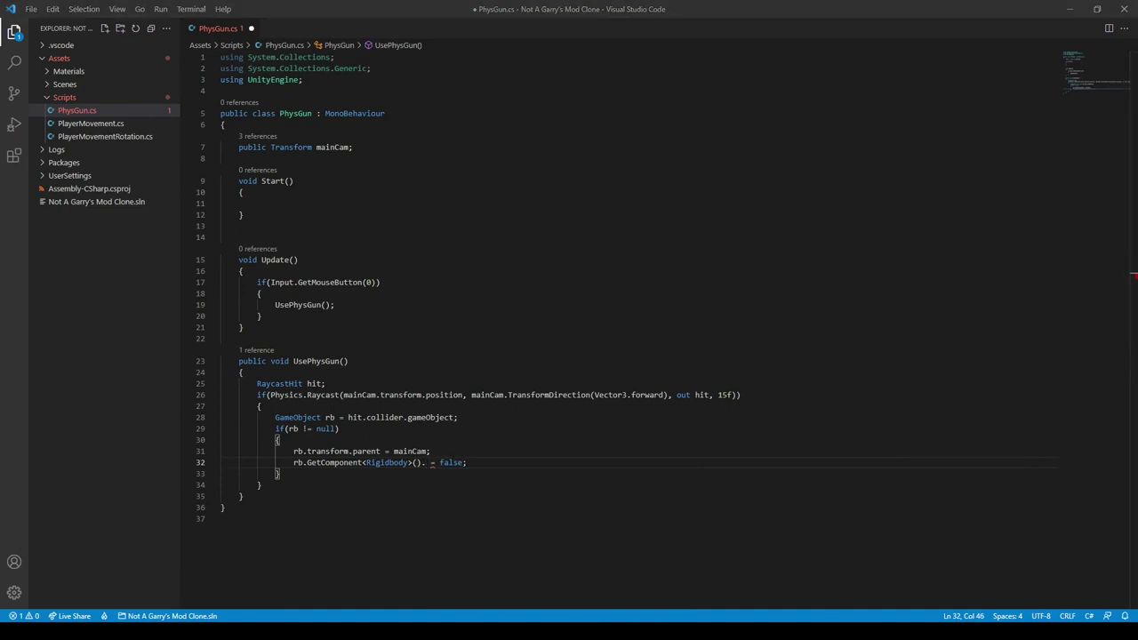
type("enabled")
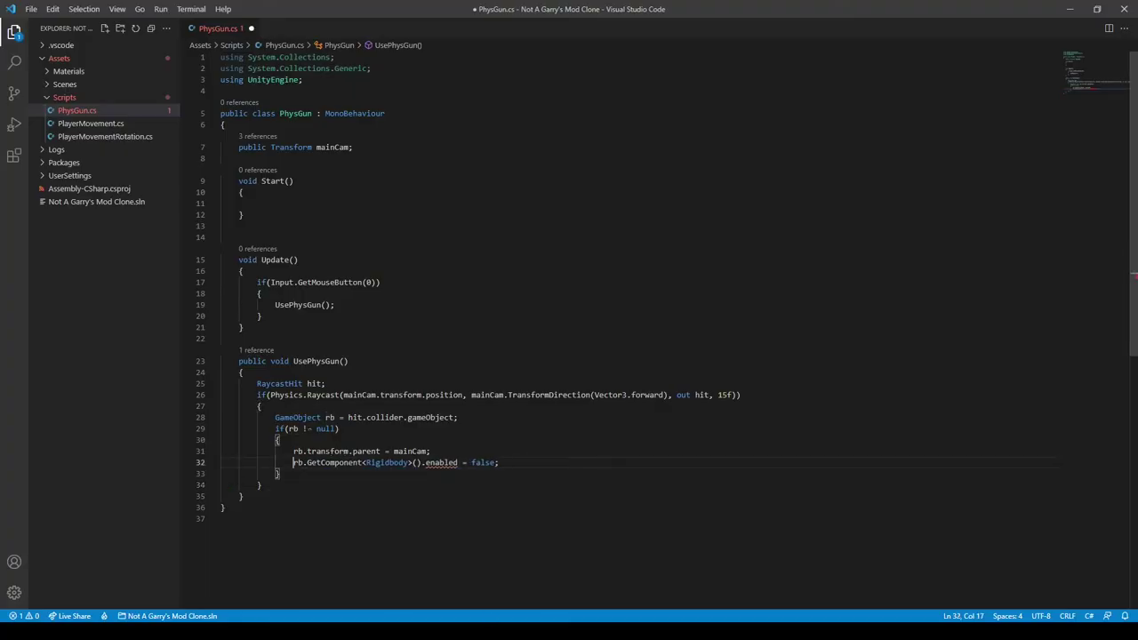
Rename every occurrence of rb to selectedObject.
right_click(329, 417)
left_click(533, 269)
type("selectedObject")
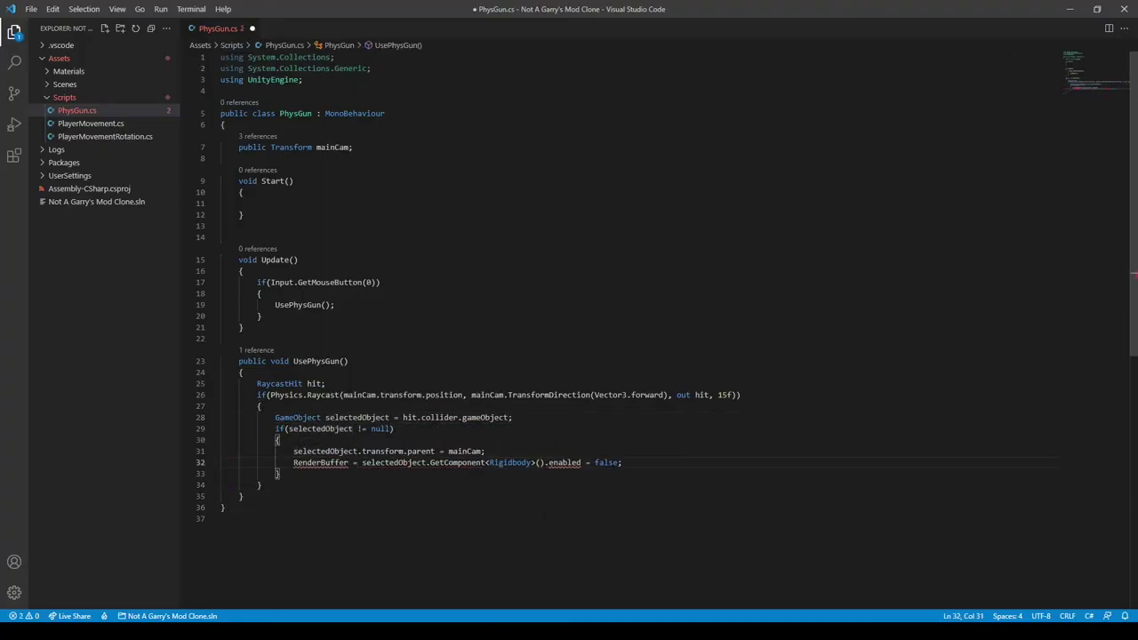
Fix line 33, position the Sphere above the green plane, and run the game in play mode.
key("BackSpace")
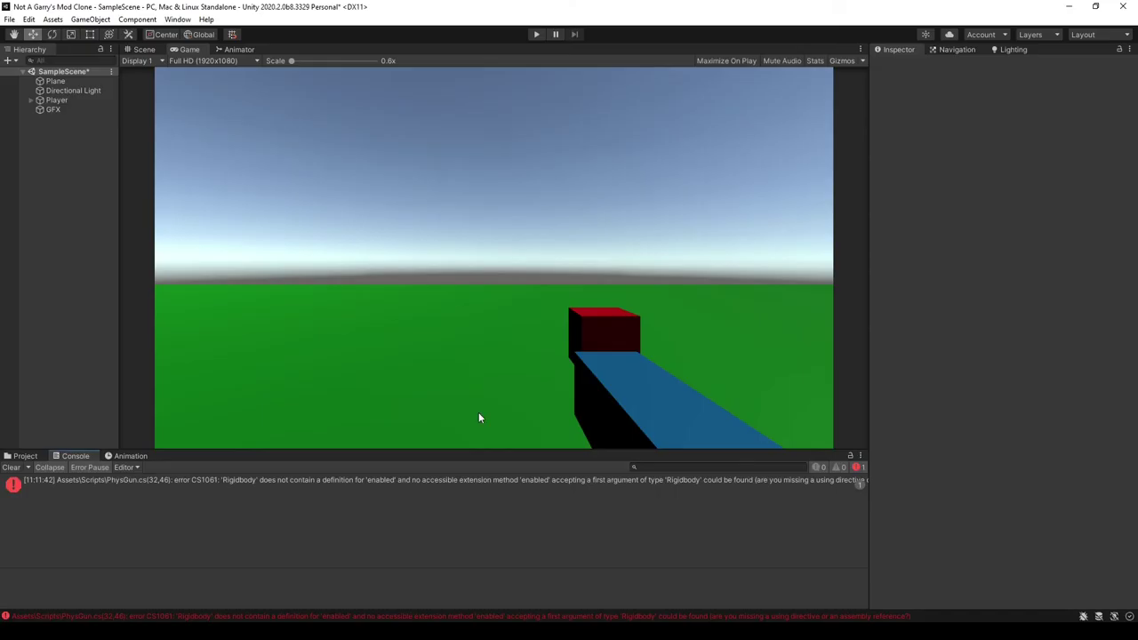
left_click_drag(307, 473, 122, 480)
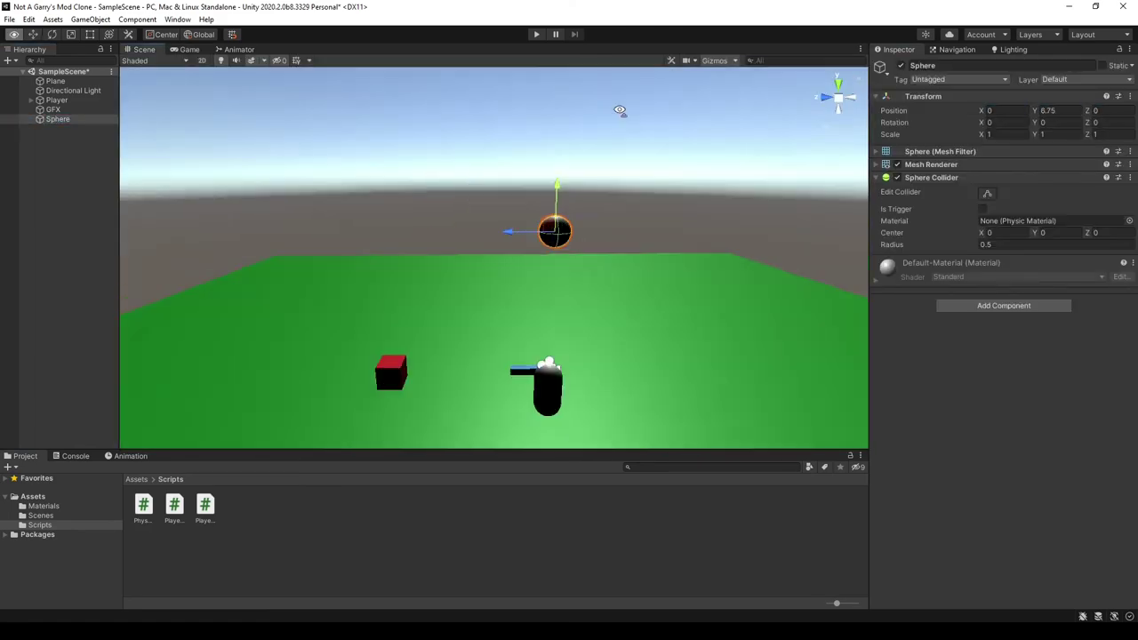
left_click_drag(620, 110, 412, 298, "alt")
key("ctrl+p")
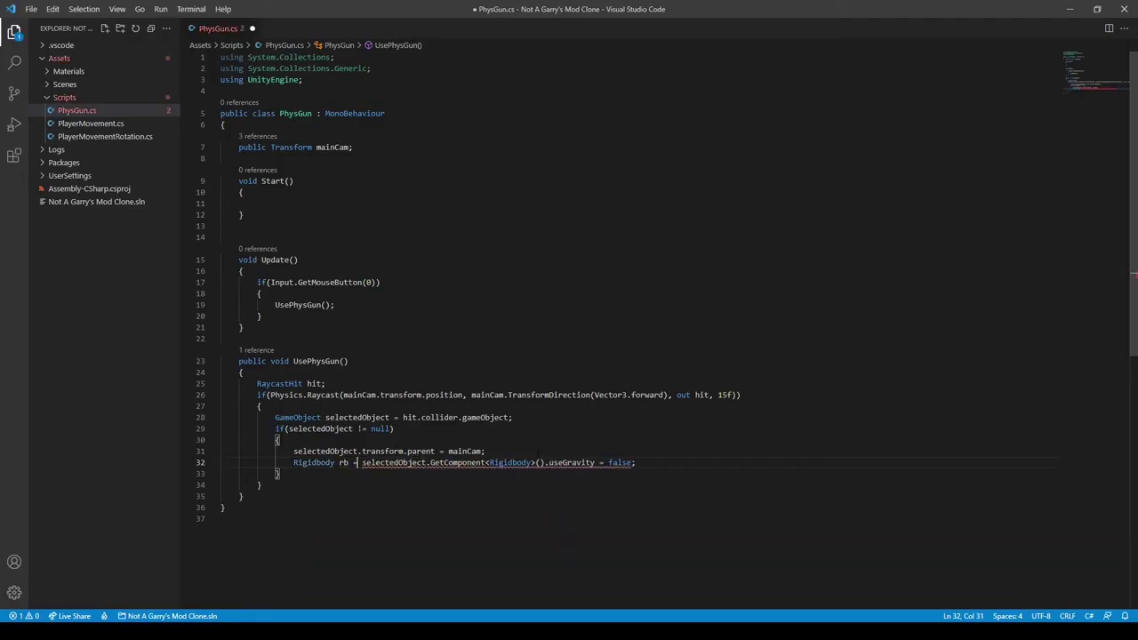
key("Return")
Add an if(rb != null) check and begin typing rb.useGravity inside it.
type("if(rb != null)")
key("Return")
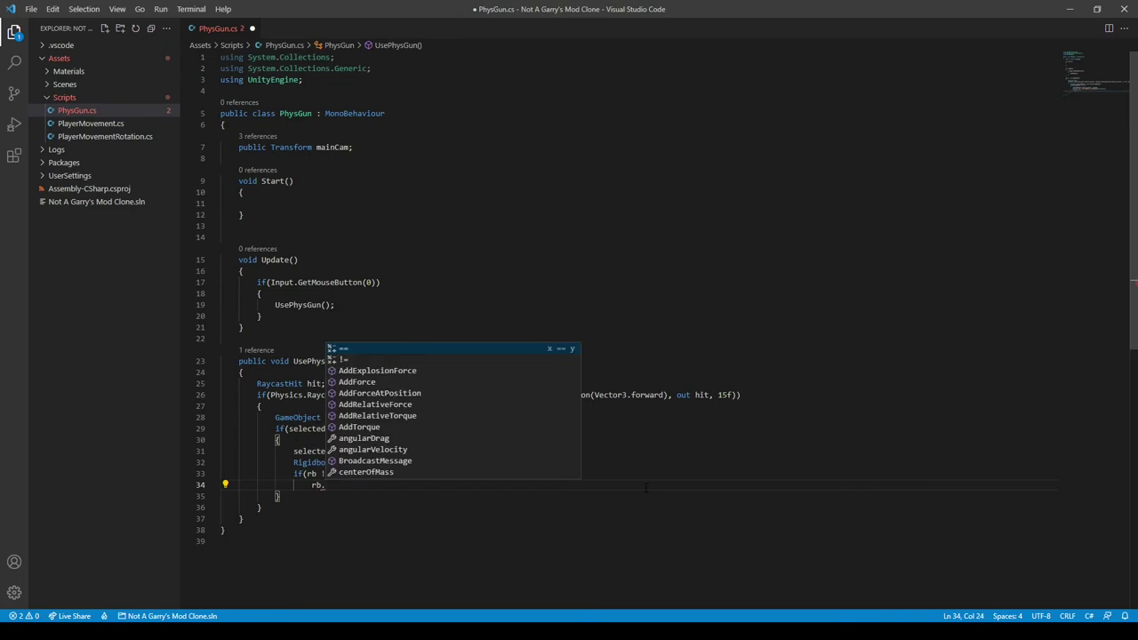
type("use")
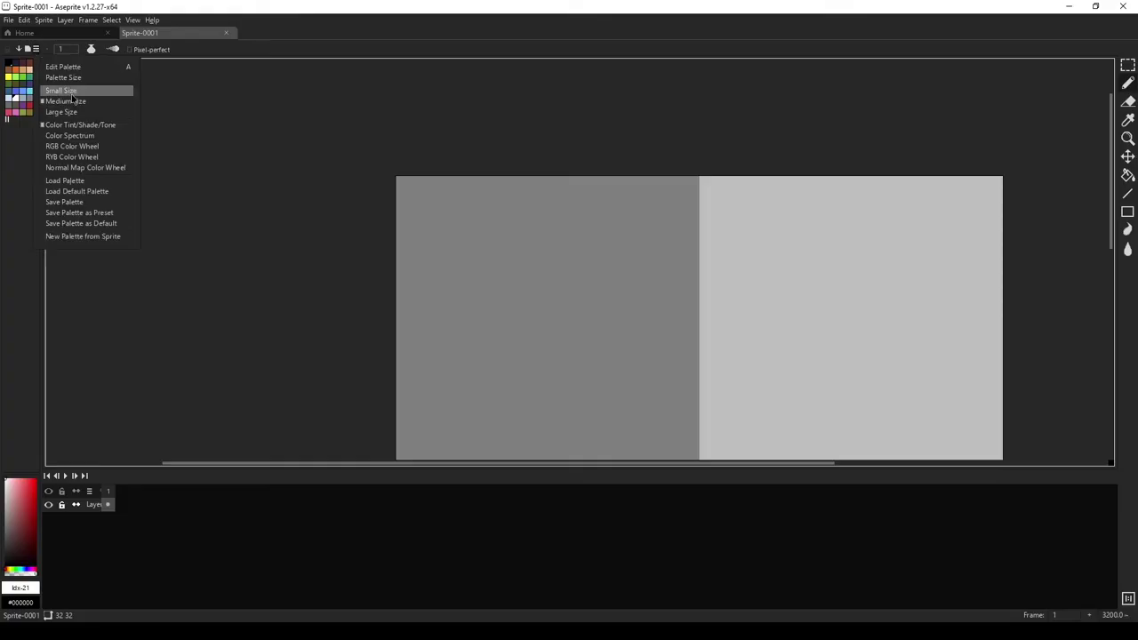
Show the Aseprite palette at Medium Size and give the gun's lights material a white emission glow.
left_click(66, 101)
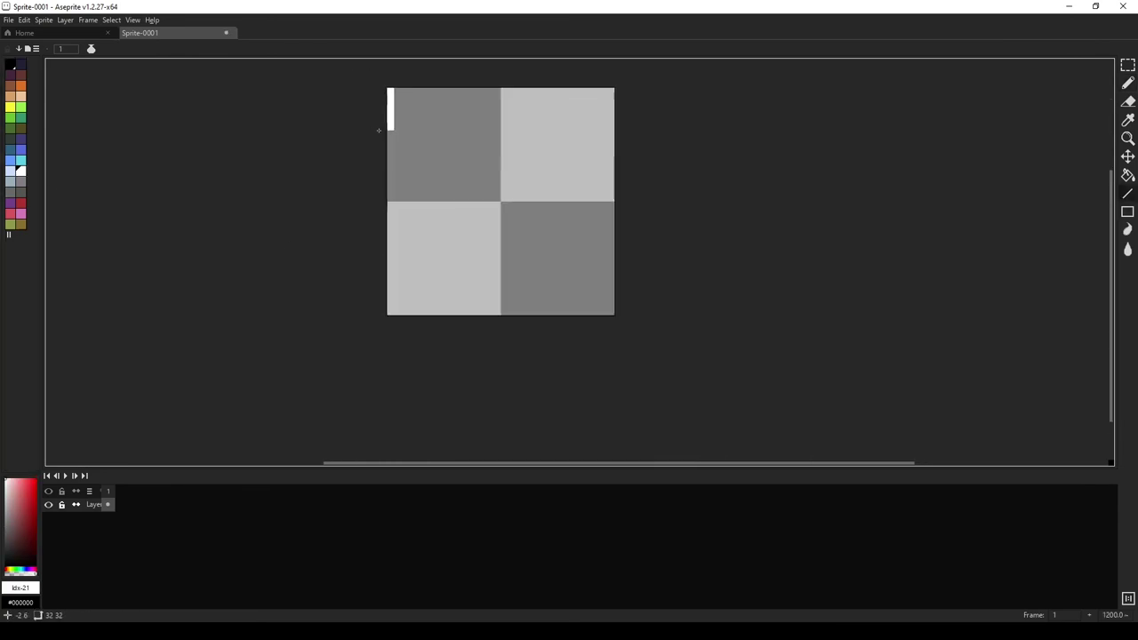
scroll(391, 92, "up", 1)
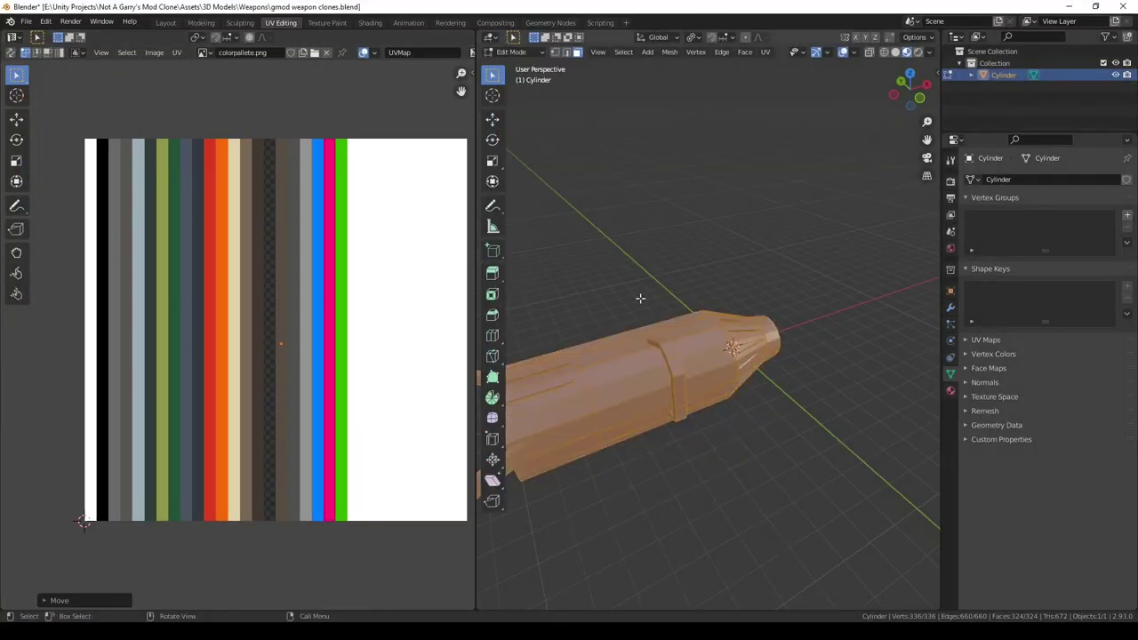
middle_click_drag(640, 300, 805, 332)
scroll(287, 355, "up", 2)
middle_click_drag(622, 400, 702, 498)
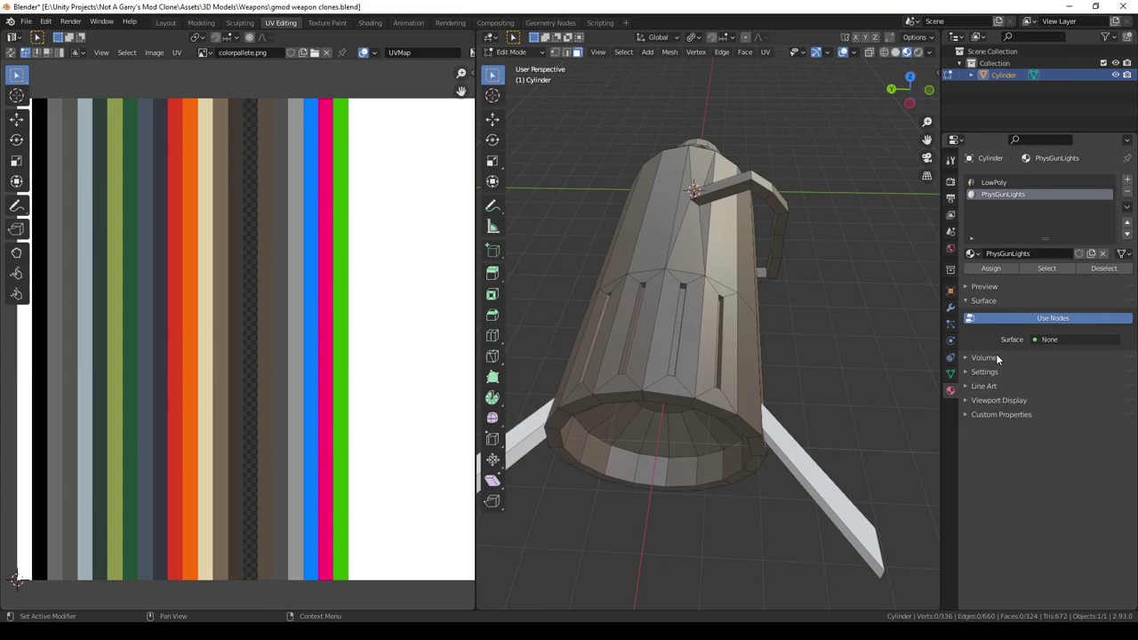
left_click(1079, 361)
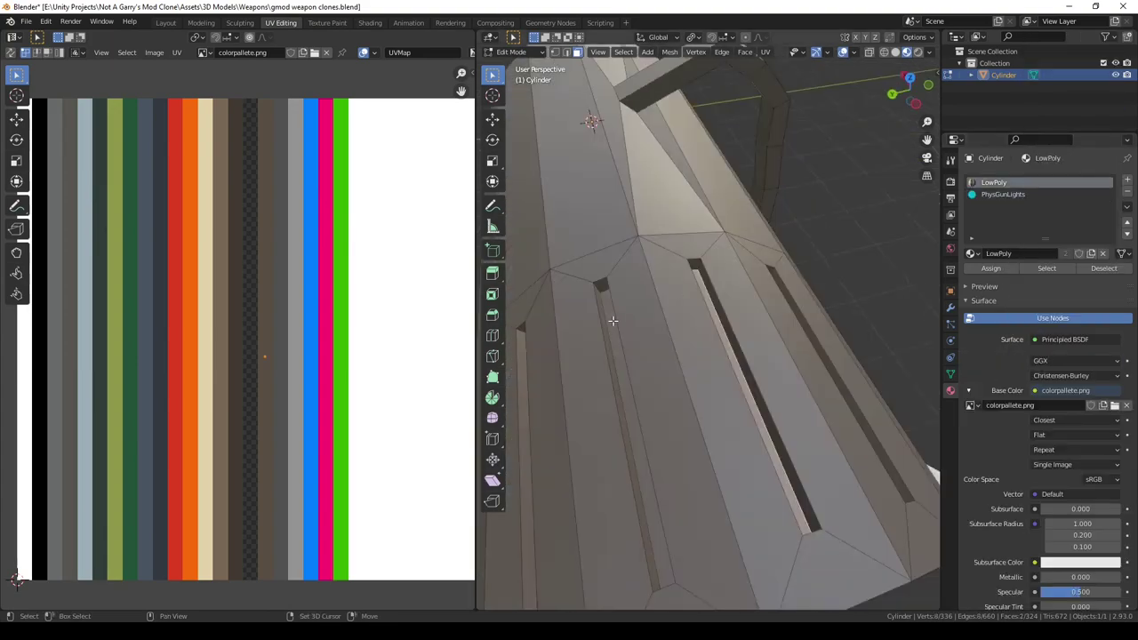
middle_click_drag(711, 338, 841, 368)
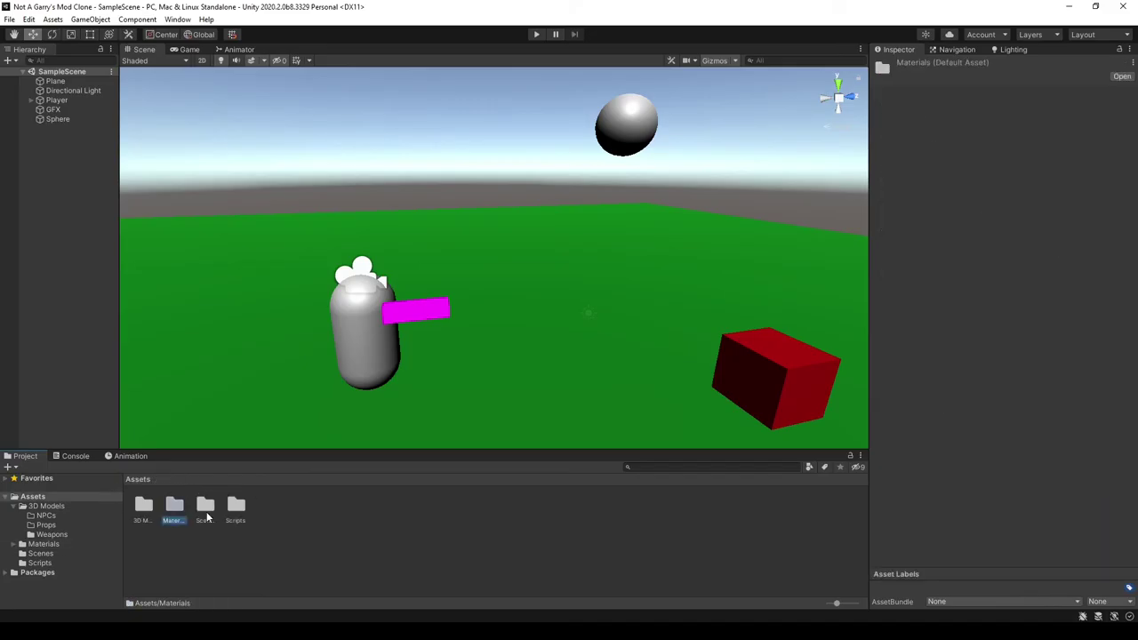
left_click(1022, 290)
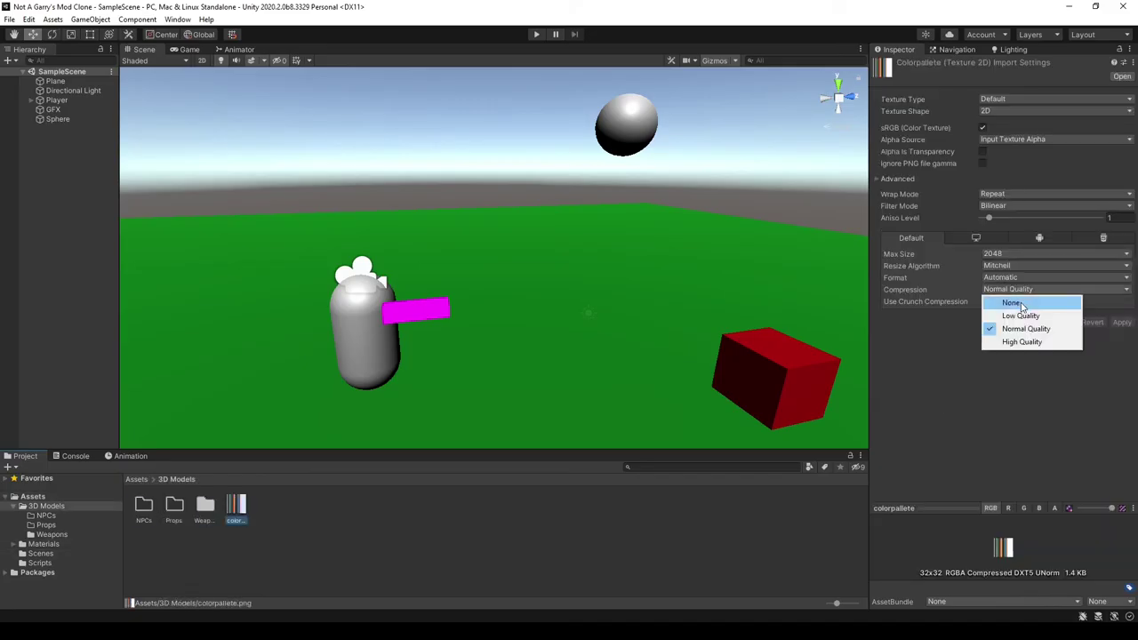
Select and frame the magenta PhysicsGun model, ready to scale it.
left_click(440, 313)
key("f")
key("r")
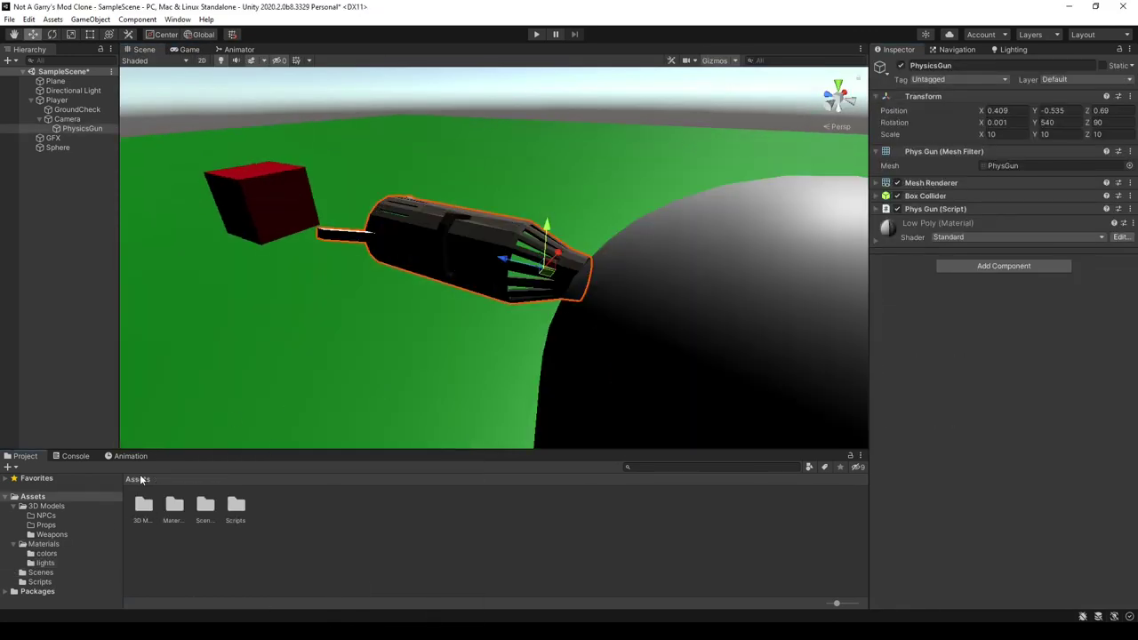
Assign the physgunlight material to the gmod weapon clones' PhysGunLights slot.
left_click(52, 534)
left_click(206, 504)
left_click(1129, 218)
left_click(1045, 329)
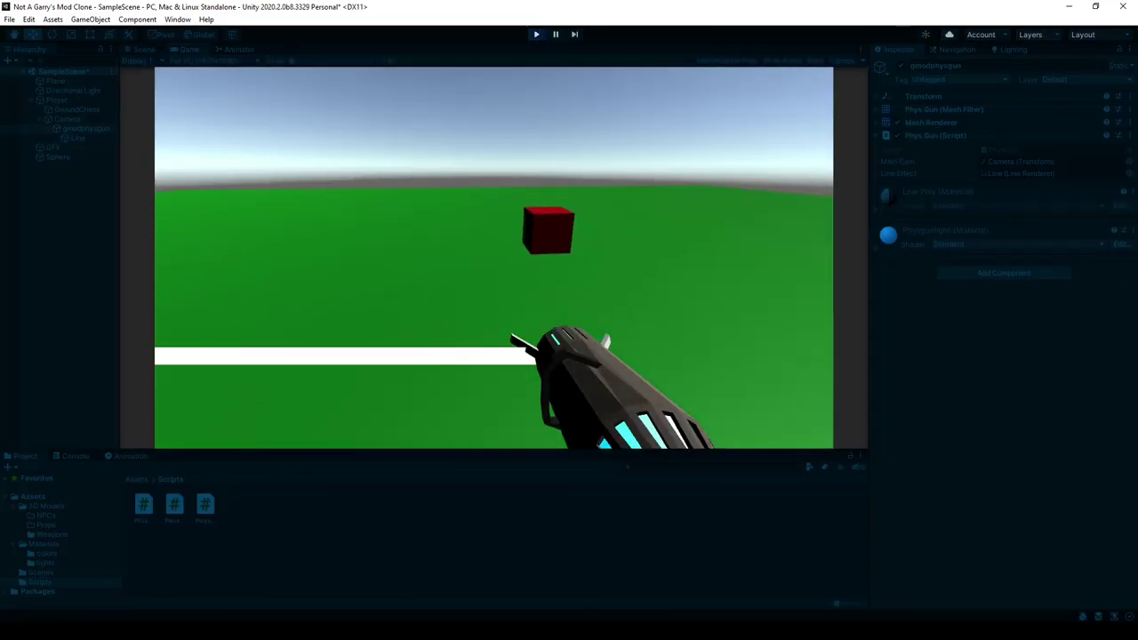
Grab the red cube with the physics gun beam, lift it, and drop it.
left_click(494, 257)
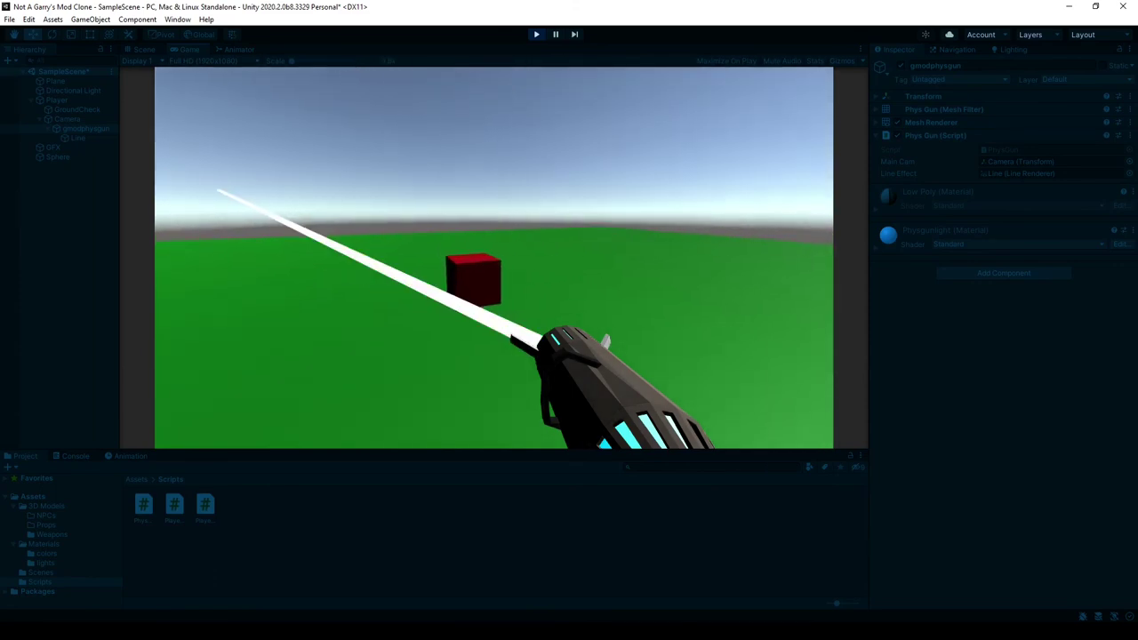
left_click_drag(493, 258, 493, 258)
left_click(493, 258)
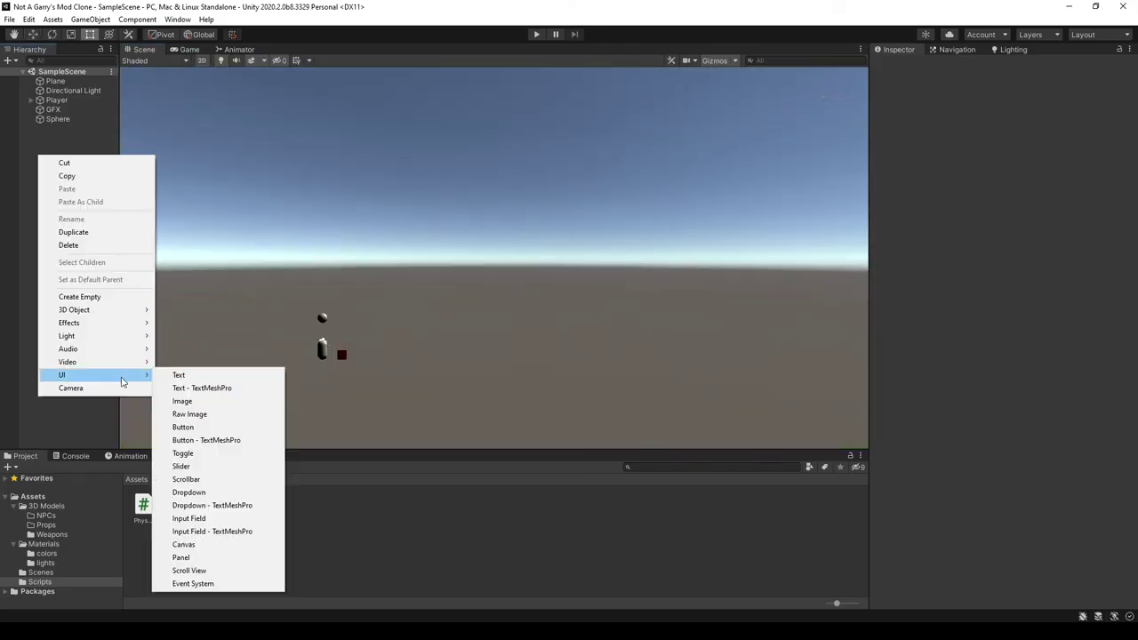
Create a PlayerCanvas with a SpawnMenu stretched to fill it and a BackGround panel inside.
left_click(173, 541)
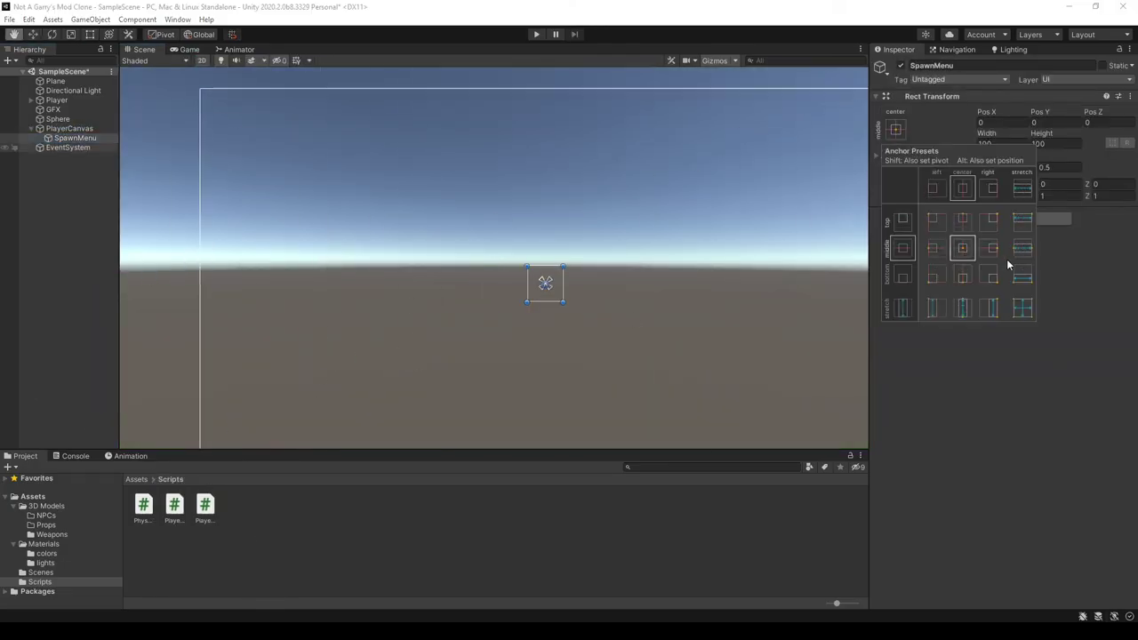
left_click(1023, 308, "alt")
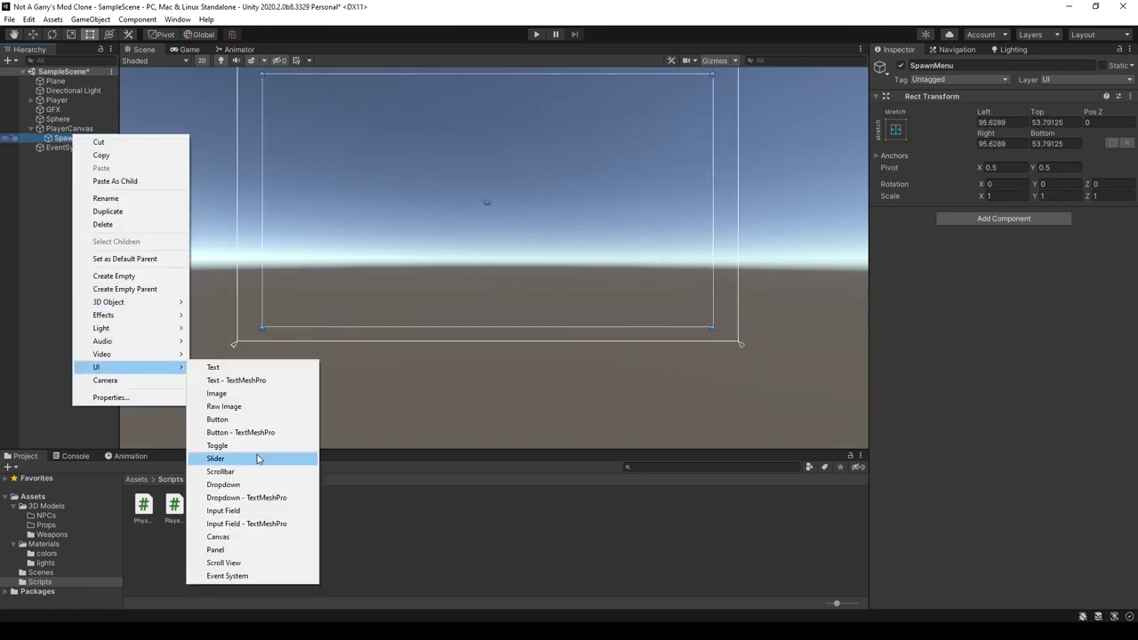
left_click(287, 457)
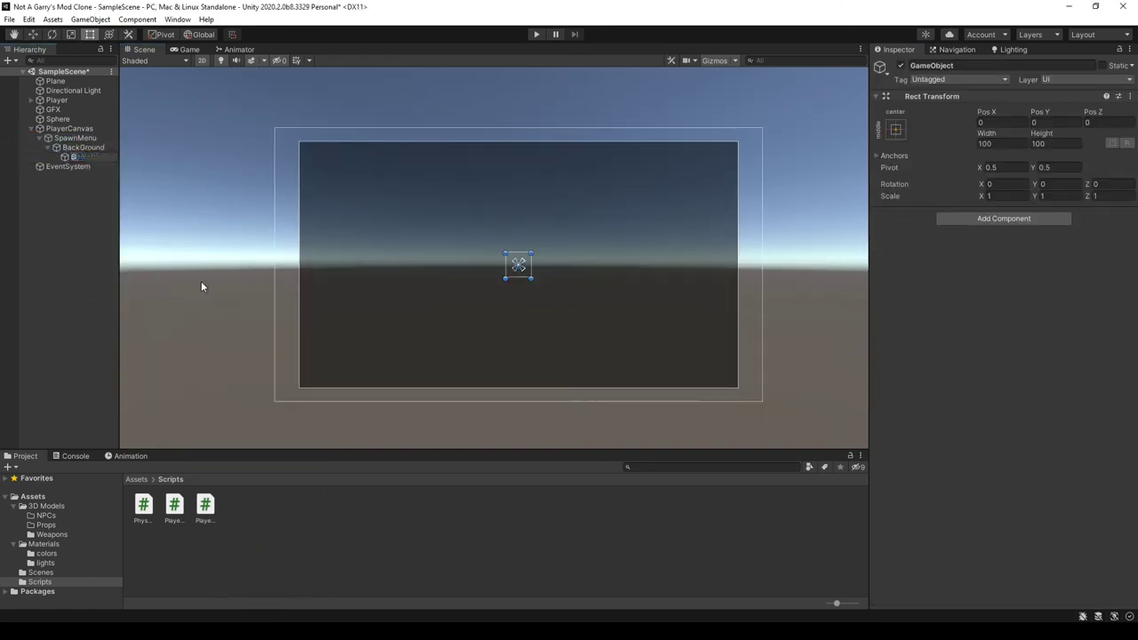
Add a child object under BackGround, then start a MakeObject method in CreateObject.cs.
right_click(88, 148)
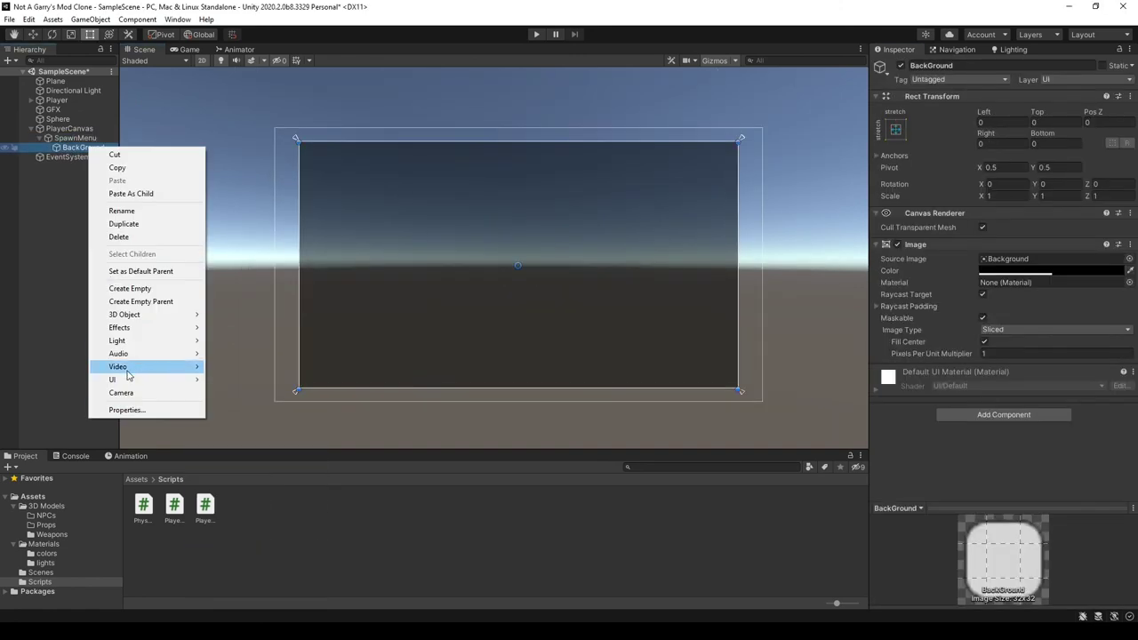
mouse_move(112, 380)
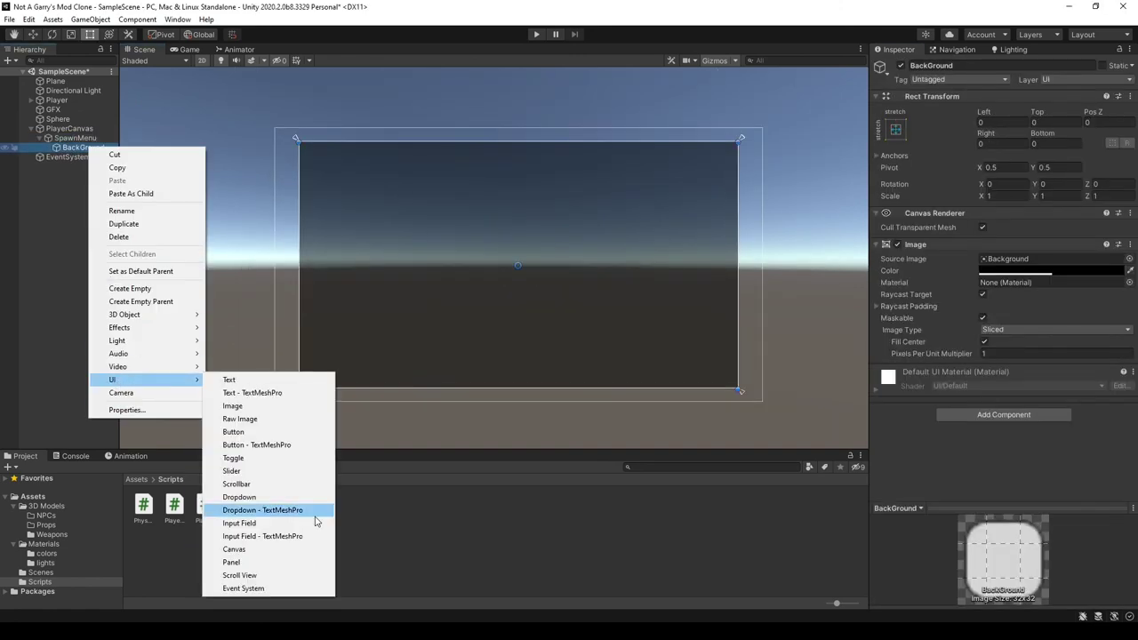
left_click(260, 524)
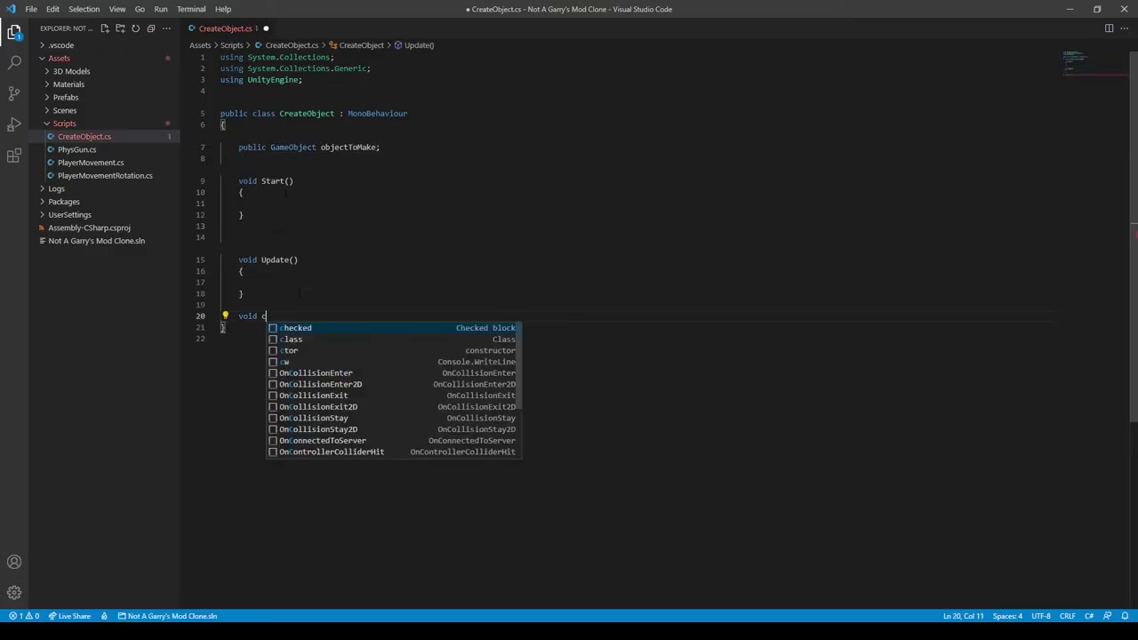
type("MakeObject(GameObject objectToMake")
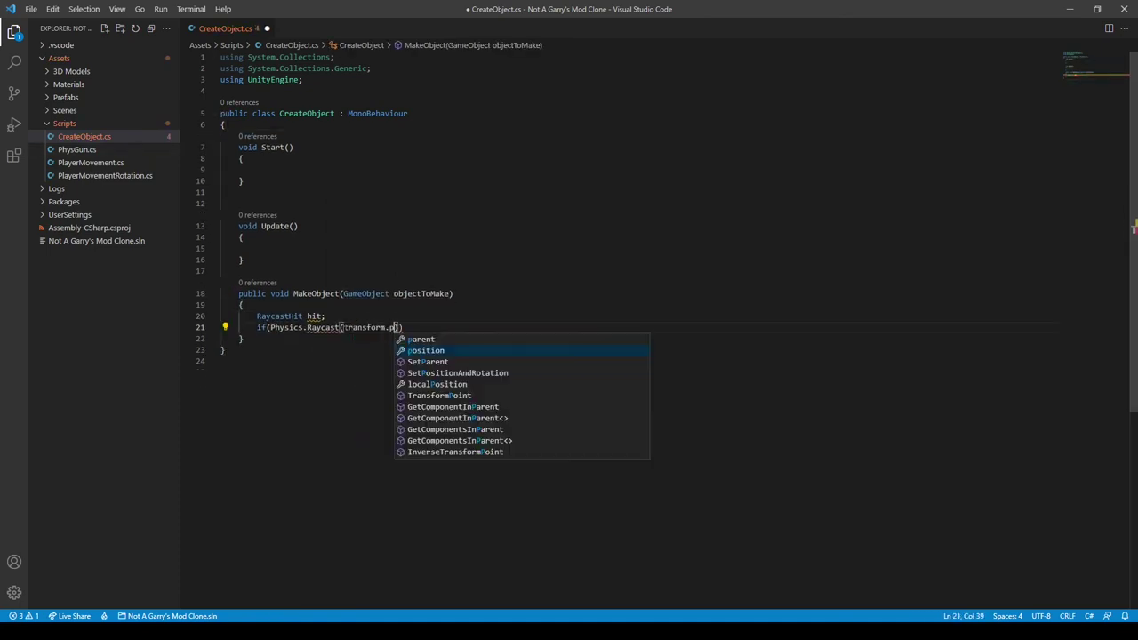
Raycast forward from transform.position with out RaycastHit and Instantiate objectToMake at hit.point.
key("Tab")
type(", transform.TransformDirection(")
type("Vector3.forward), out RaycastHit")
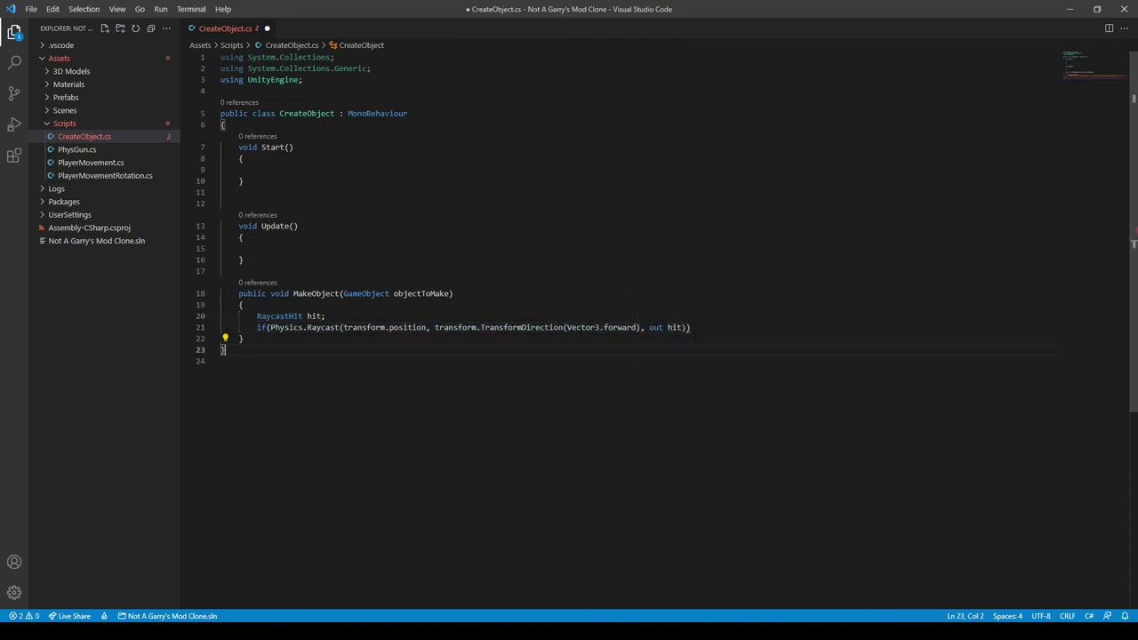
key("Tab")
type("(")
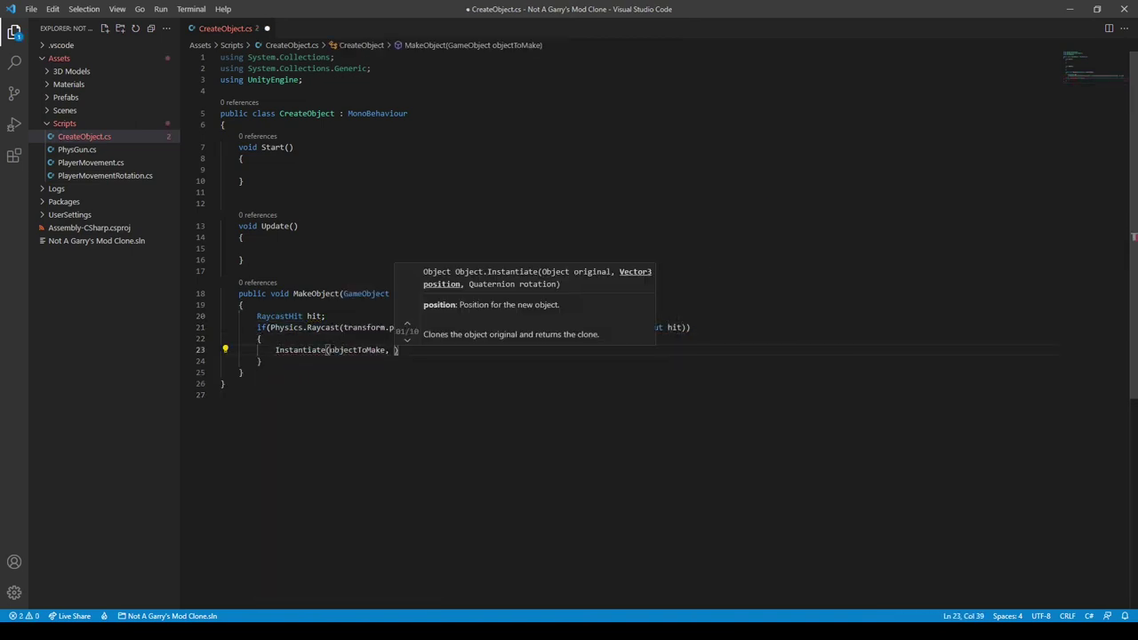
key("Tab")
type(",")
Choose the function the CubeButton calls in its On Click event.
key("alt+Tab")
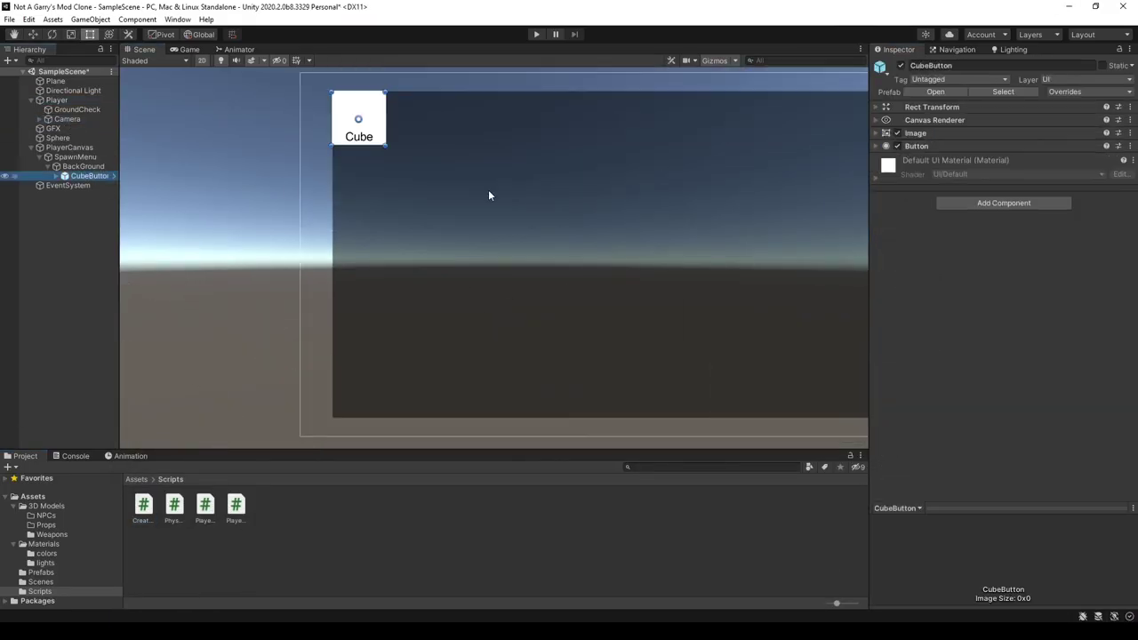
left_click(914, 147)
left_click(1013, 330)
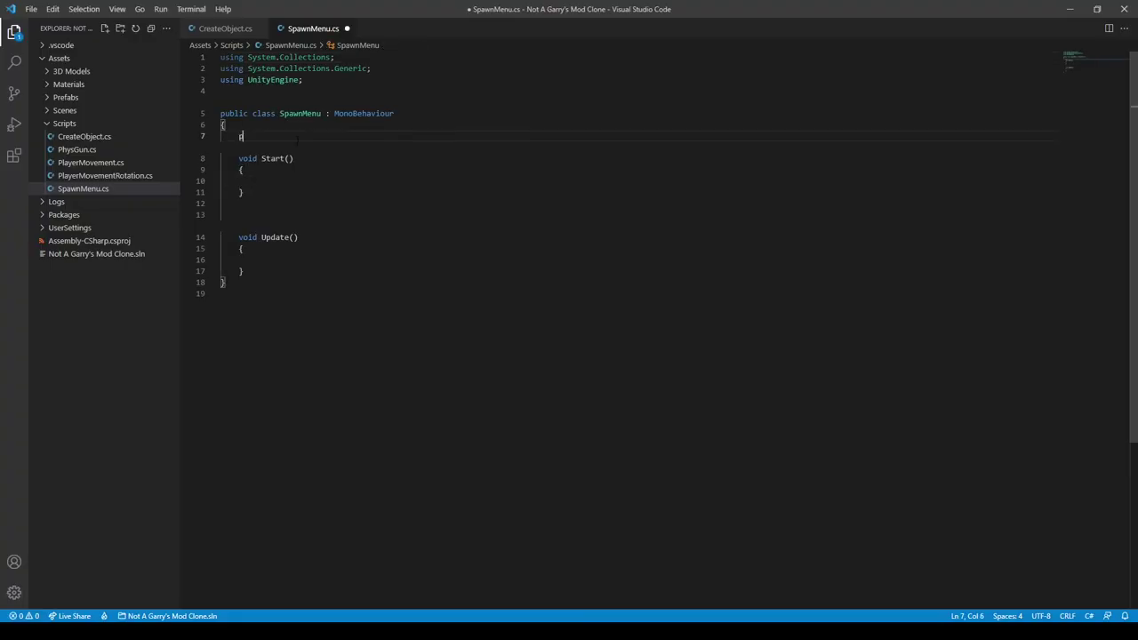
Add an isEnabled bool, toggle menu.SetActive(true/false) on Q in Update, and save SpawnMenu.cs.
type("bool isEnabled = false")
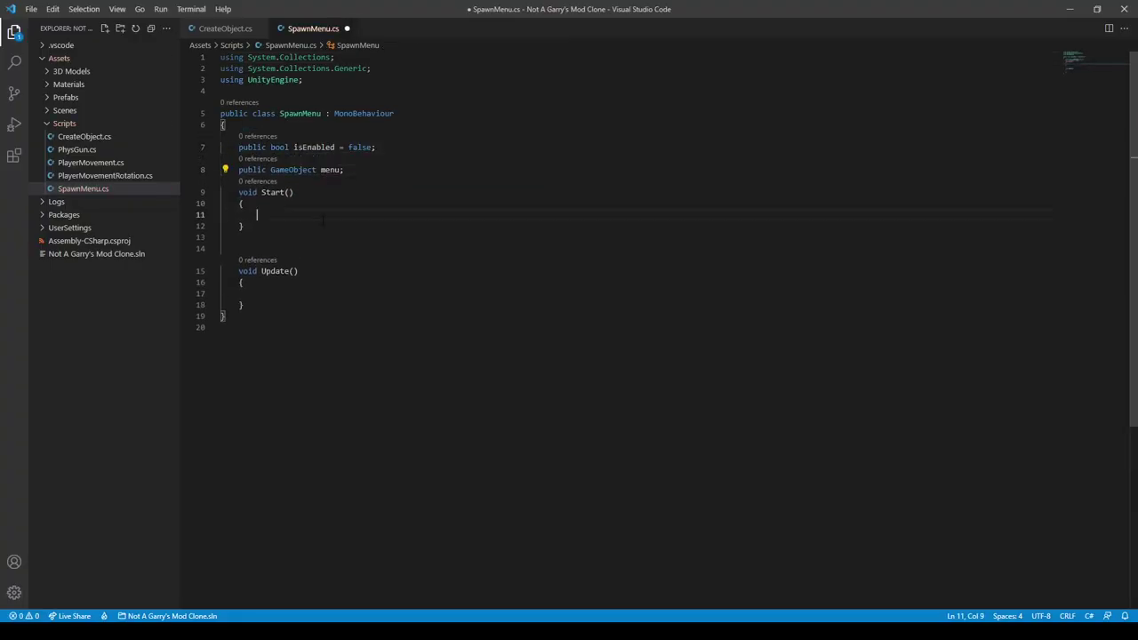
type("KeyDown(KeyCode.Q))")
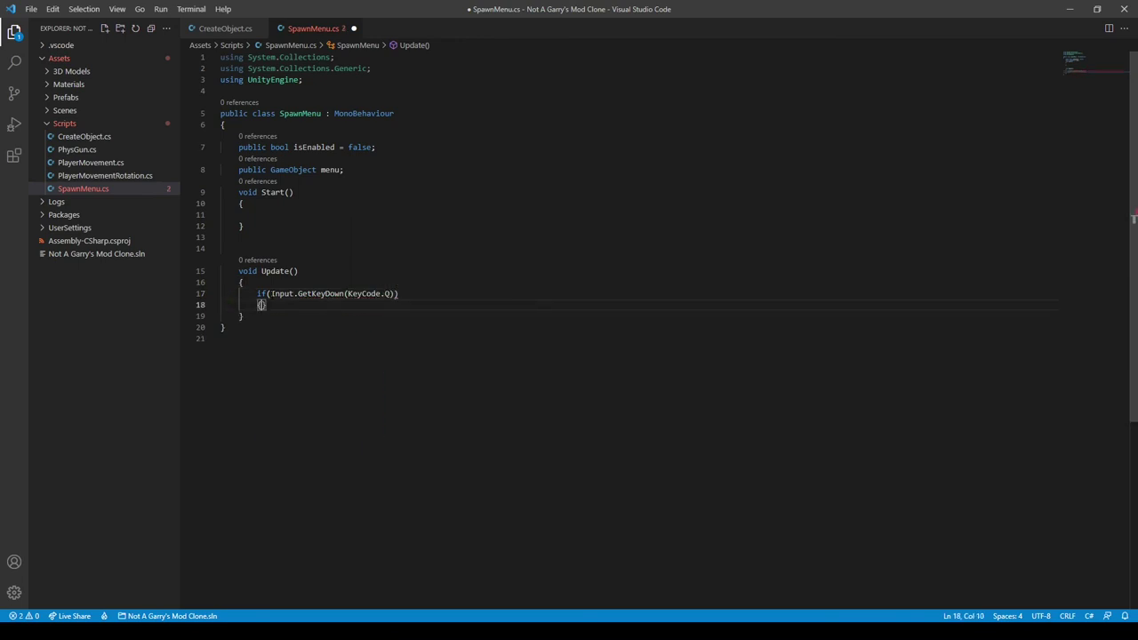
key("Tab")
type("(true)")
key("Return")
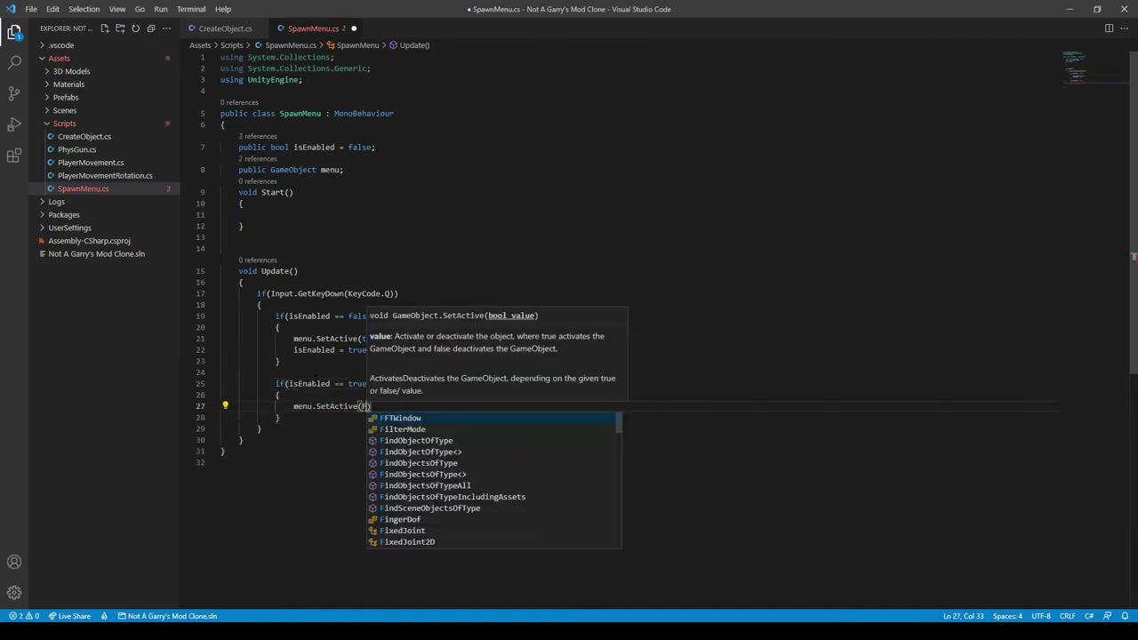
type("alse)")
key("Return")
type("isEnabled")
key("ctrl+s")
key("alt+Tab")
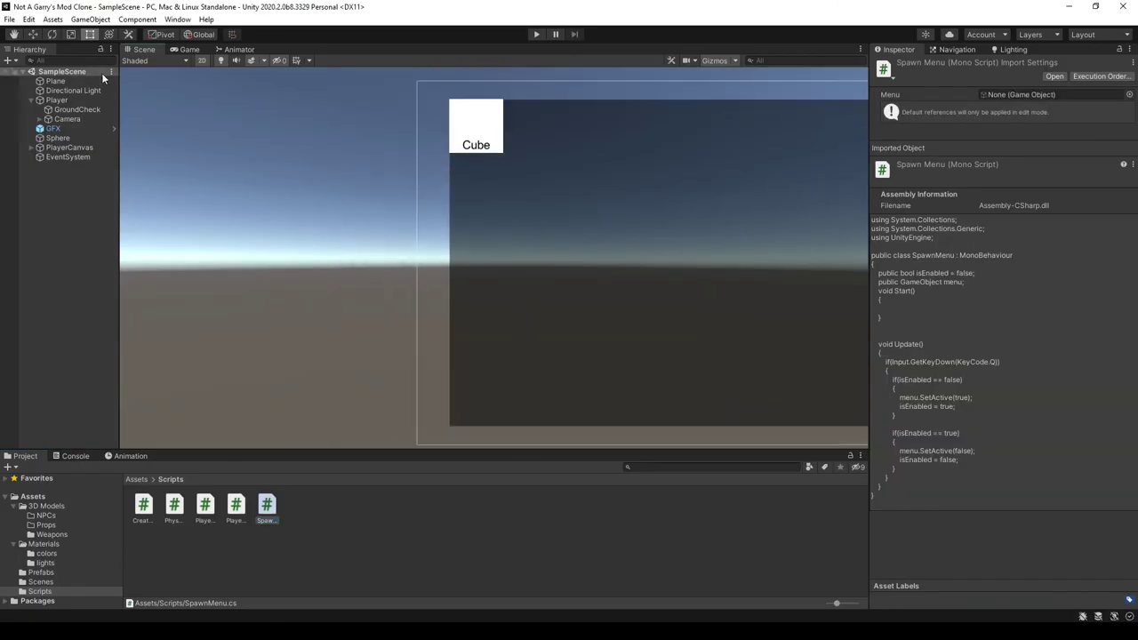
Select the Camera and the inactive SpawnMenu, then play-test the Q menu.
left_click(67, 118)
left_click(75, 156)
key("ctrl+p")
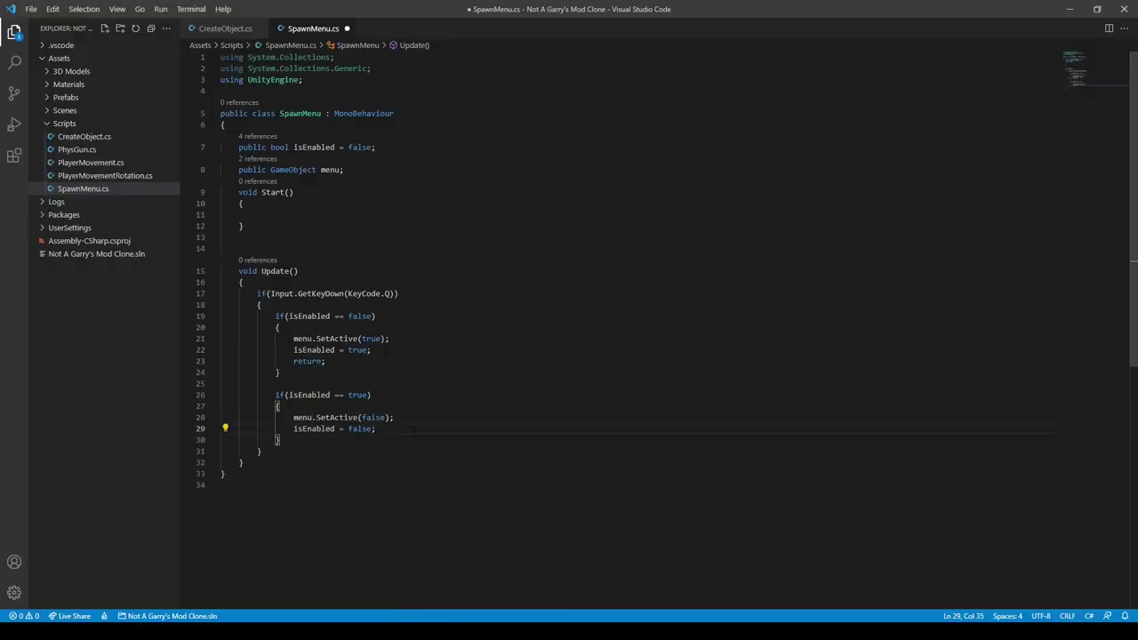
Save the script, play-test again, and begin adding Cursor.lockState = CursorLockMode.None.
key("ctrl+s")
key("alt+Tab")
left_click(536, 34)
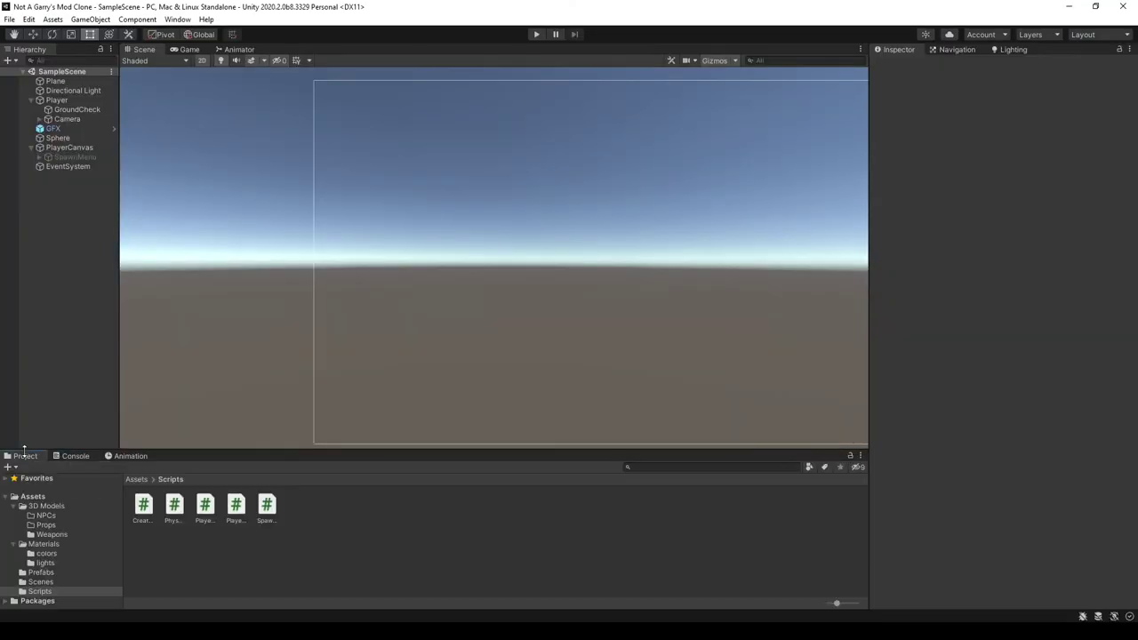
left_click(536, 33)
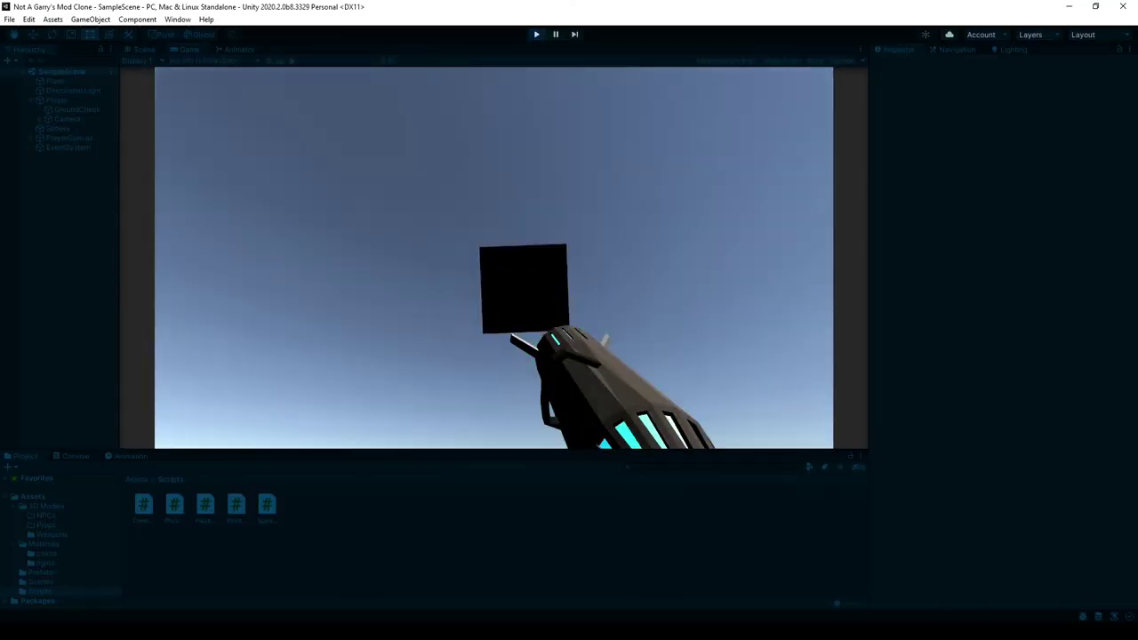
type("cur")
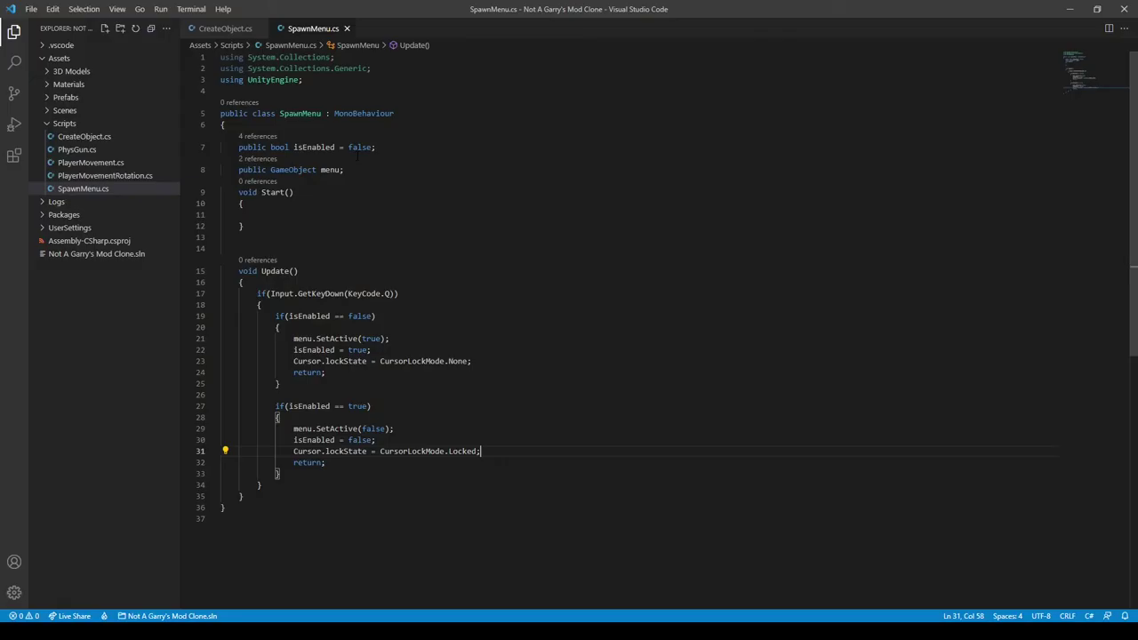
Declare a public PlayerMovementRotation playerRotation field in SpawnMenu and save it for compiling.
left_click(375, 171)
key("Return")
type("public ")
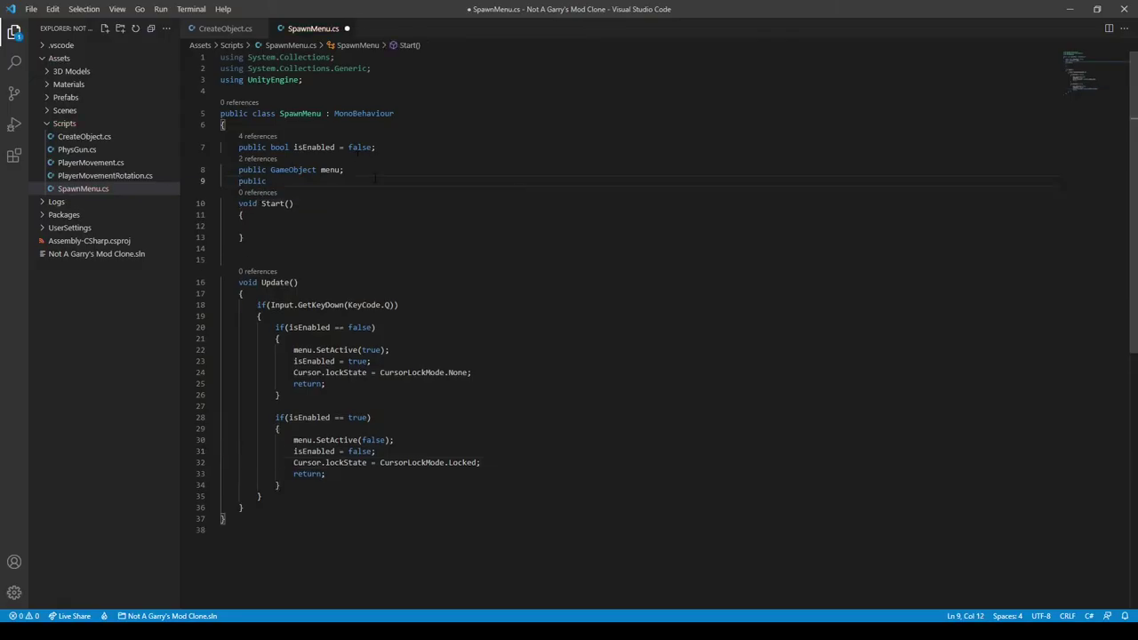
type("PlayerMovementRotation playerRota")
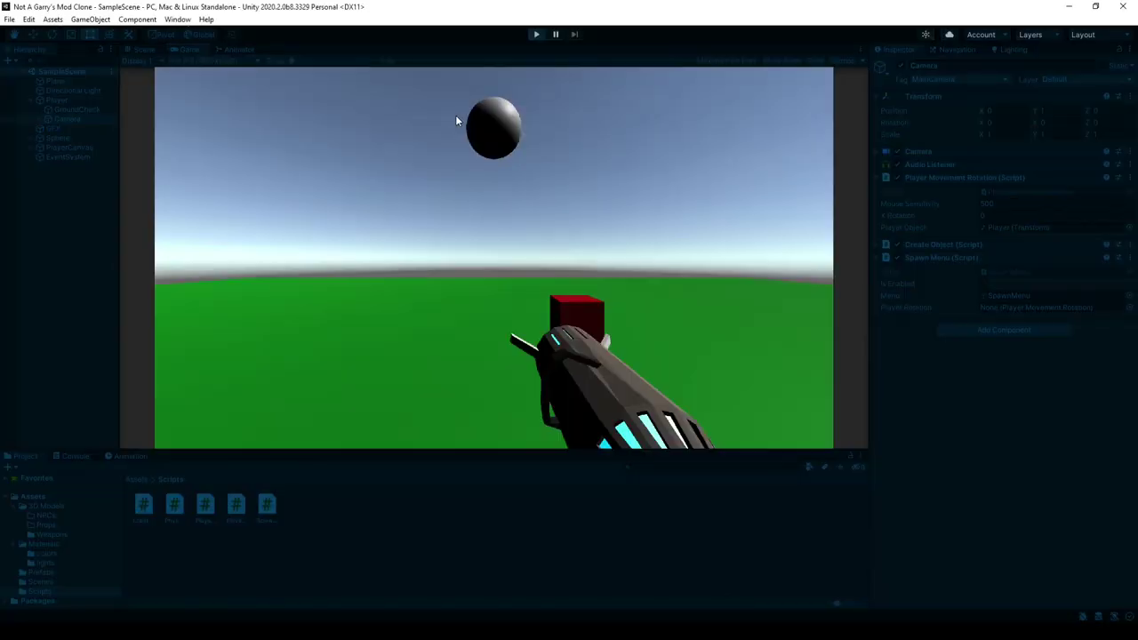
key("q")
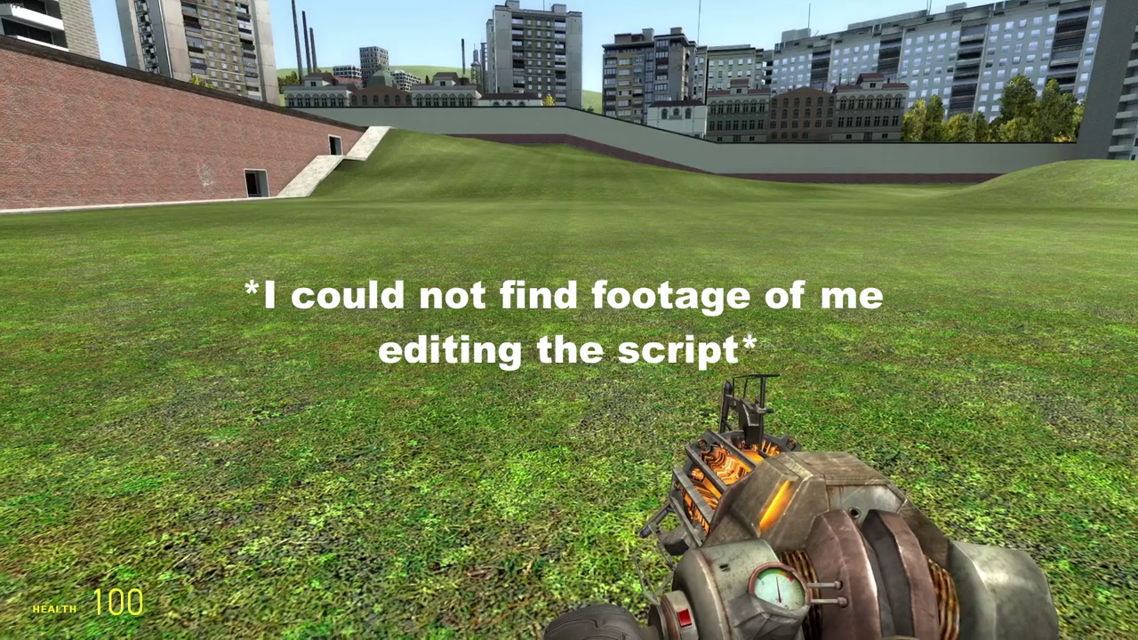
Spawn a bookshelf from the Construction Props spawnlist and punt it with the gravity gun.
key("q")
left_click(84, 44)
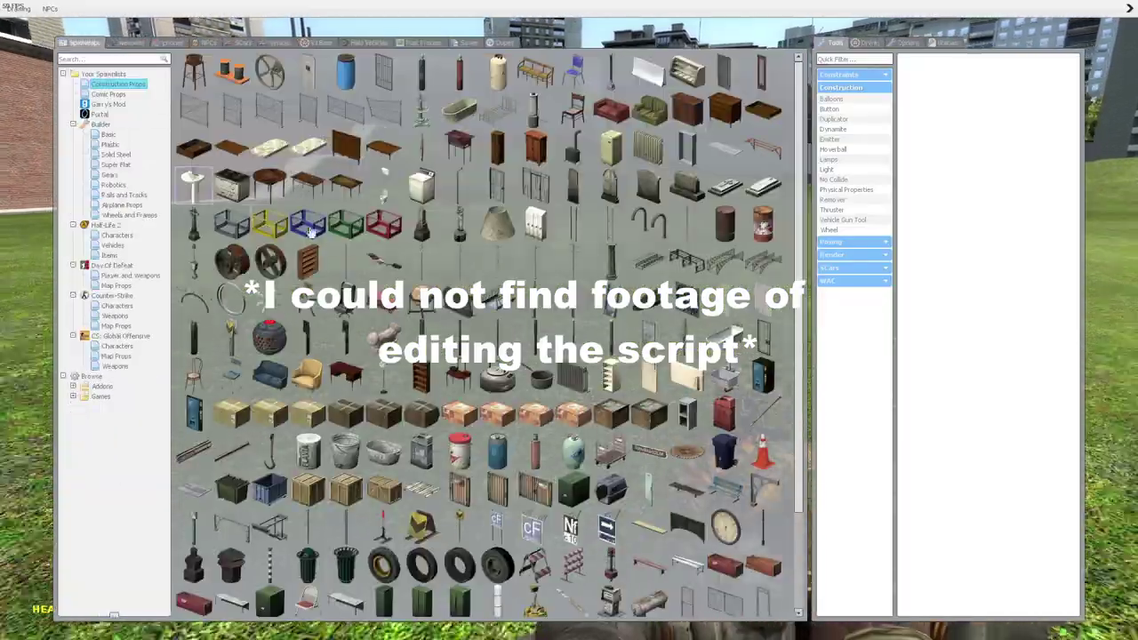
left_click(425, 367)
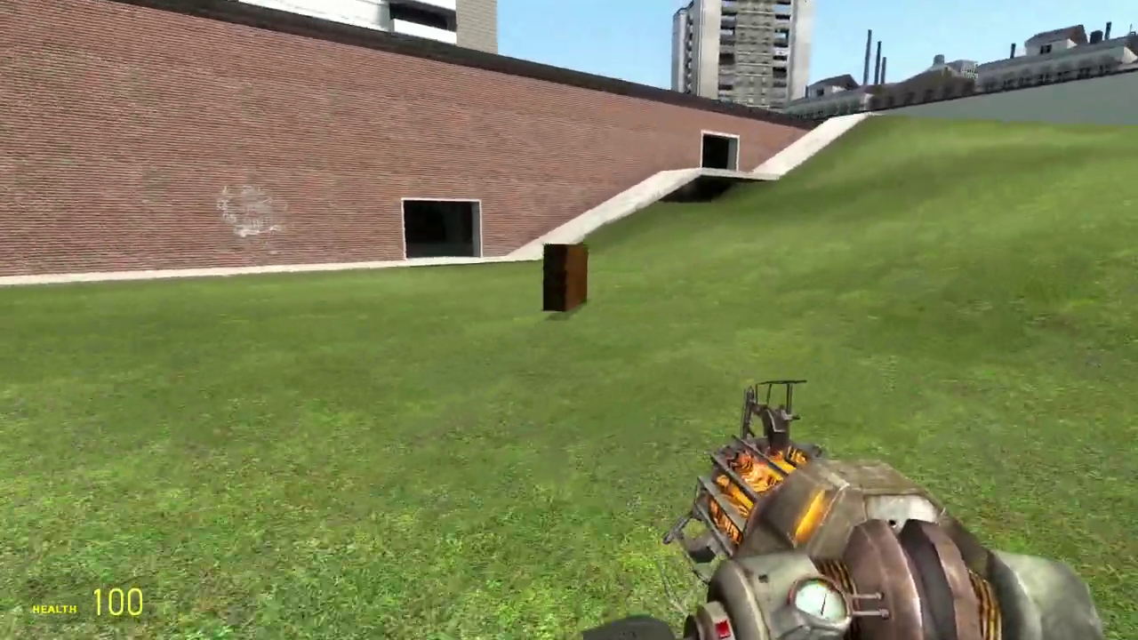
left_click(569, 320)
Launch the metal frame into the air and punt the lamp at the wall.
key("q")
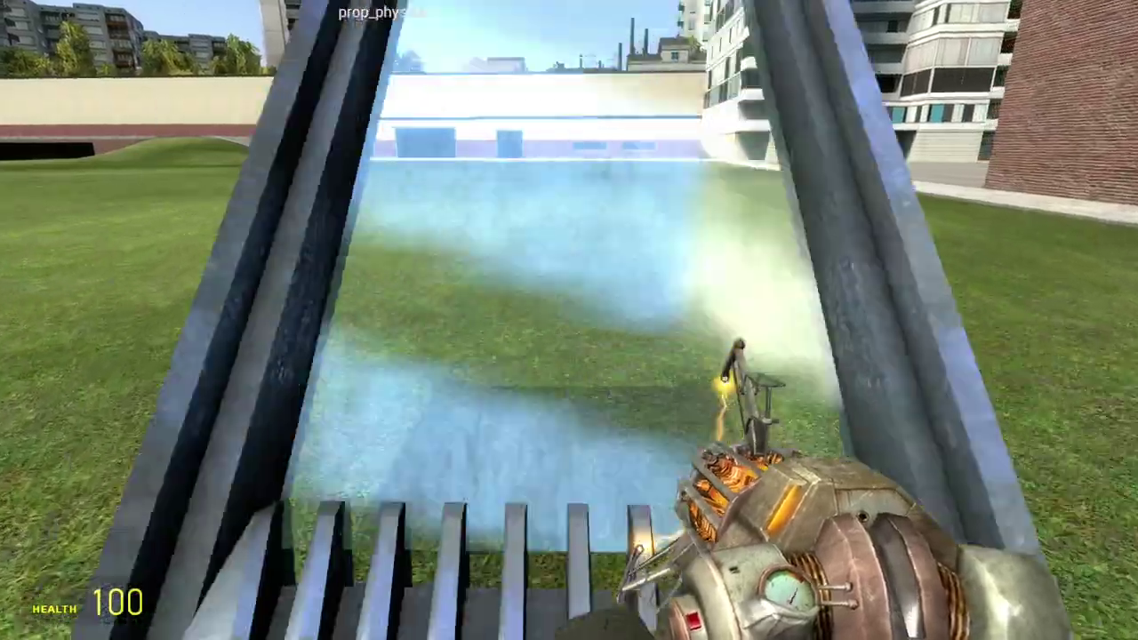
right_click(569, 320)
left_click(569, 320)
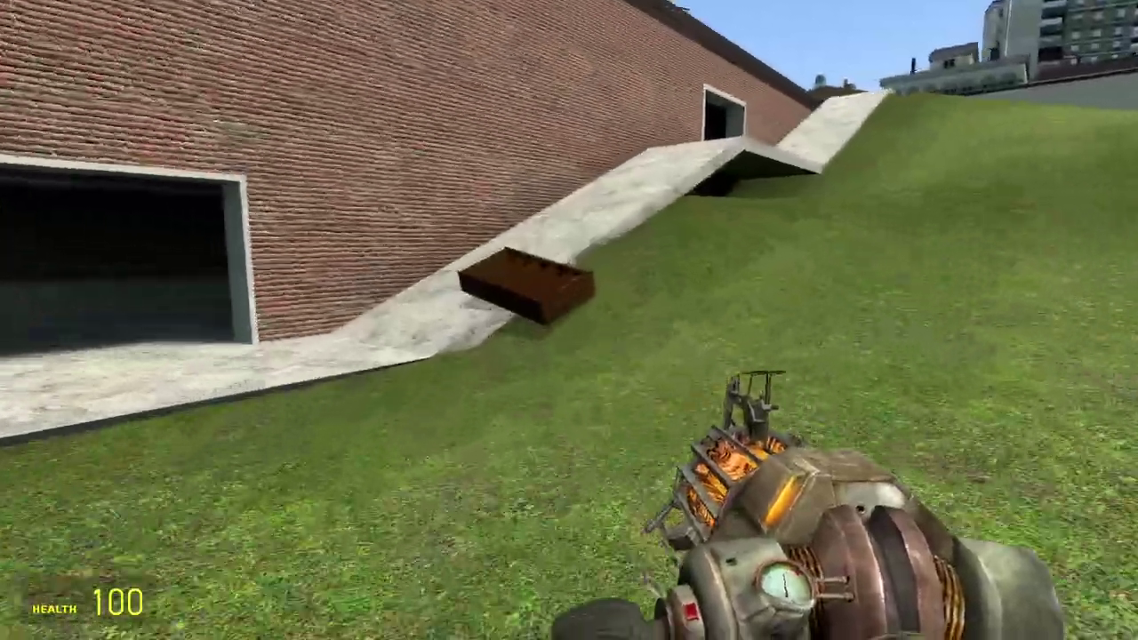
right_click(568, 320)
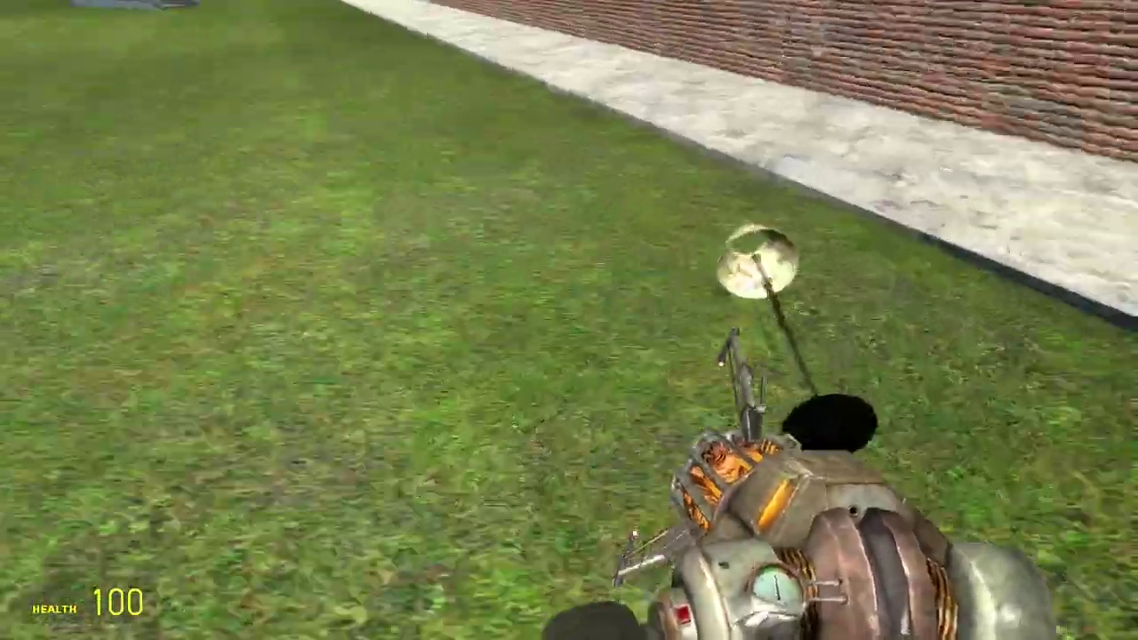
left_click(569, 320)
Spawn a metal panel prop and fire the gravity gun at it.
key("q")
key("q")
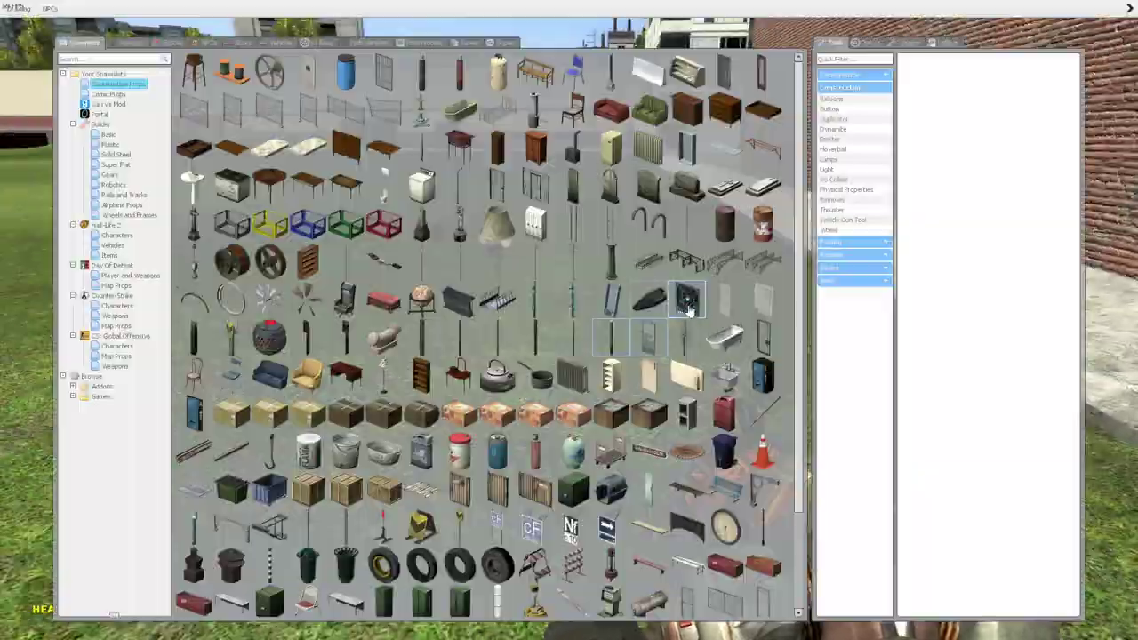
left_click(758, 315)
Spawn the vending machine, pull it closer with the gravity gun, and knock it over.
key("q")
left_click(569, 320)
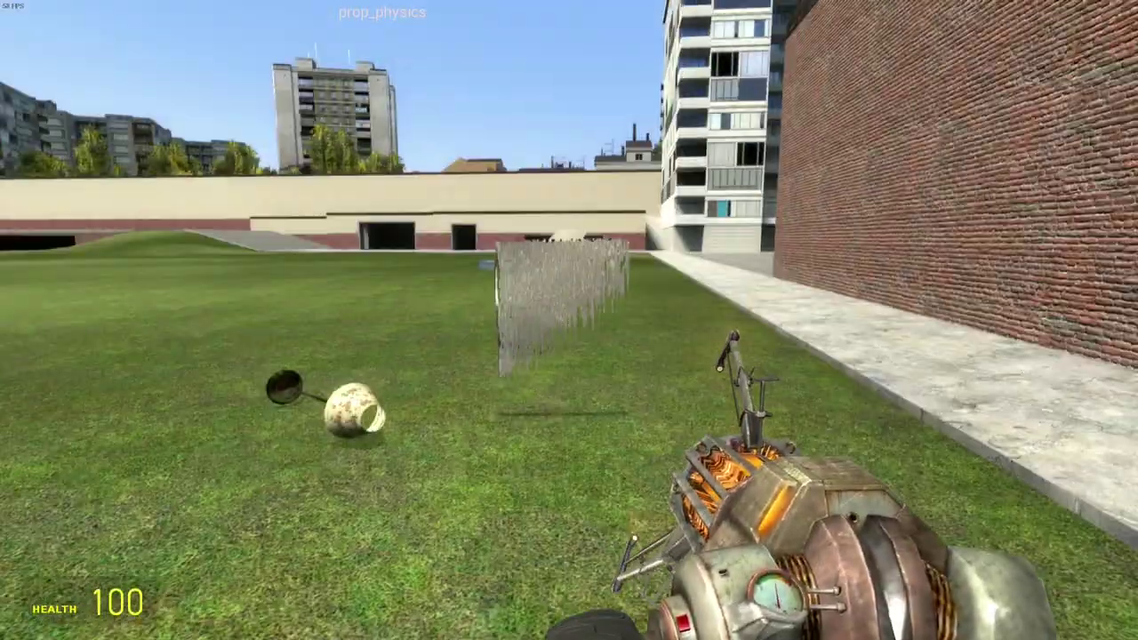
key("q")
key("q")
key("q")
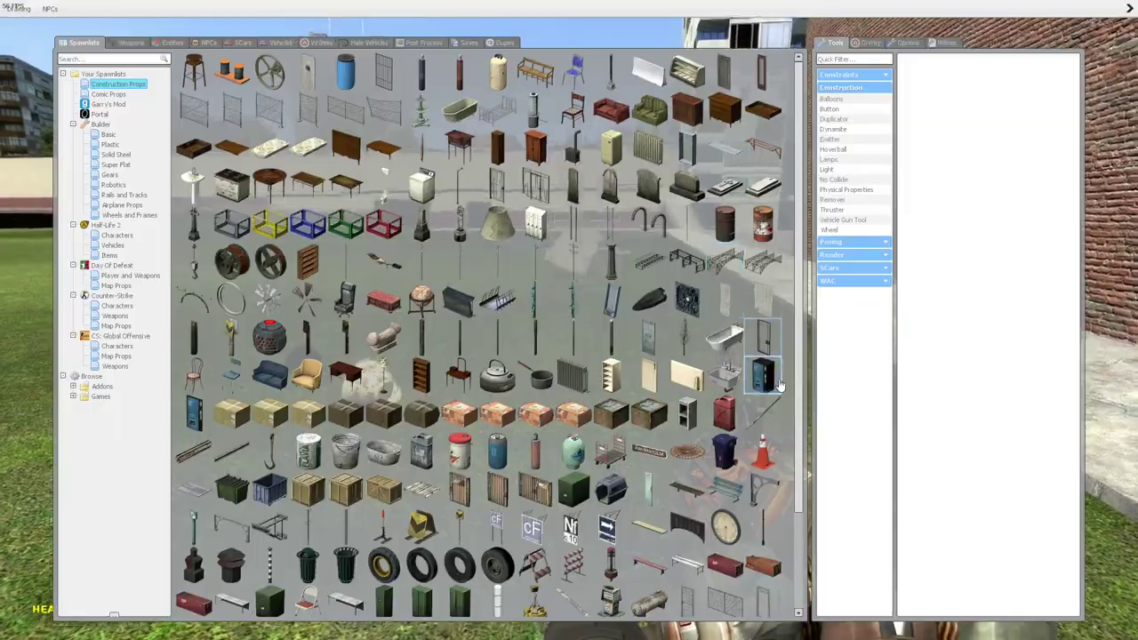
left_click(763, 373)
key("q")
right_click(569, 320)
left_click(569, 320)
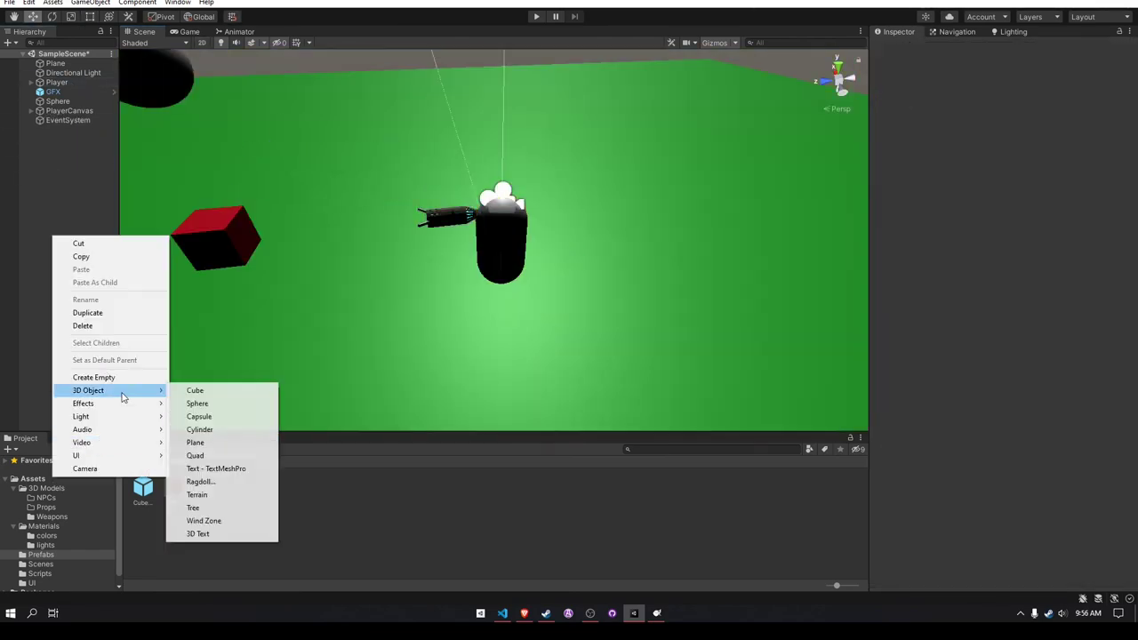
Add a 3D cylinder with a new material and point CylinderButton's On Click at a SpawnMenu method.
left_click(198, 432)
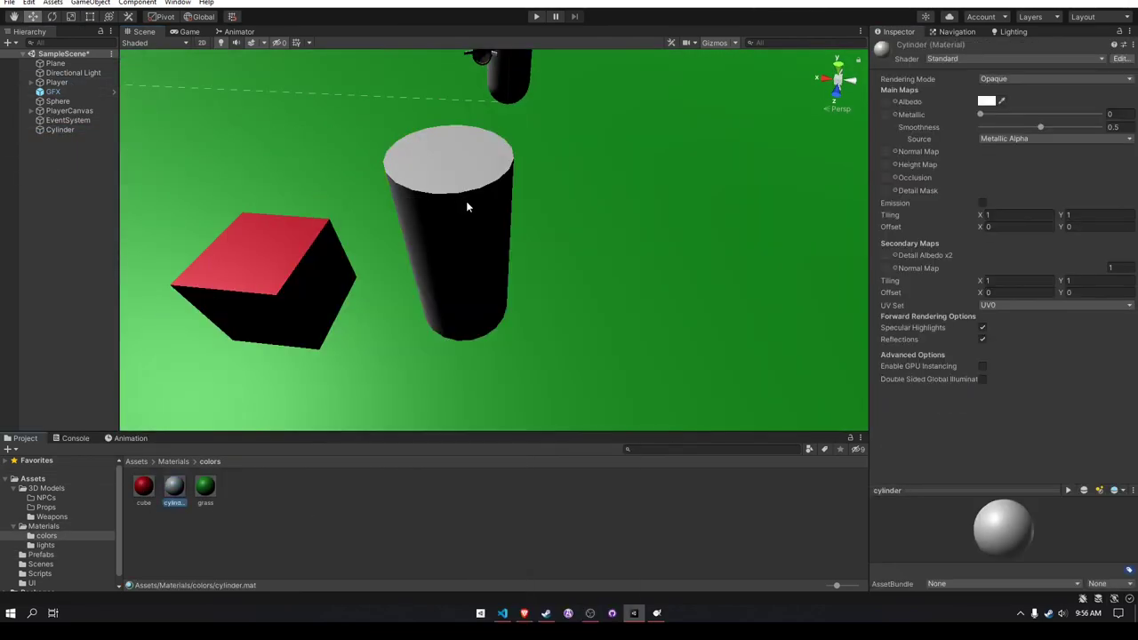
left_click(983, 101)
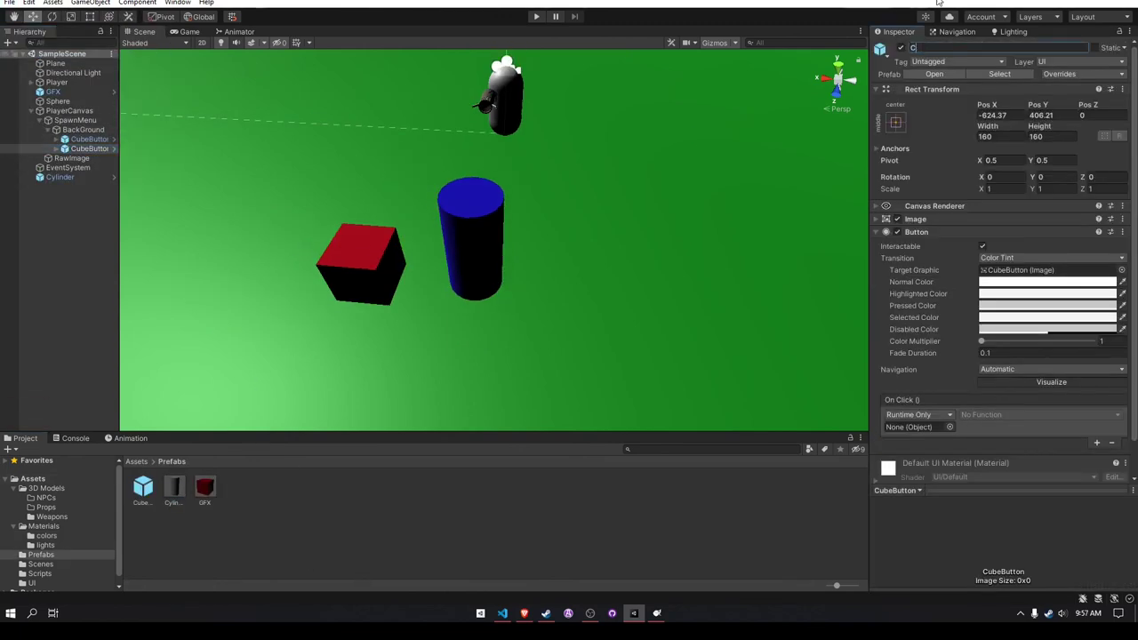
left_click(1038, 414)
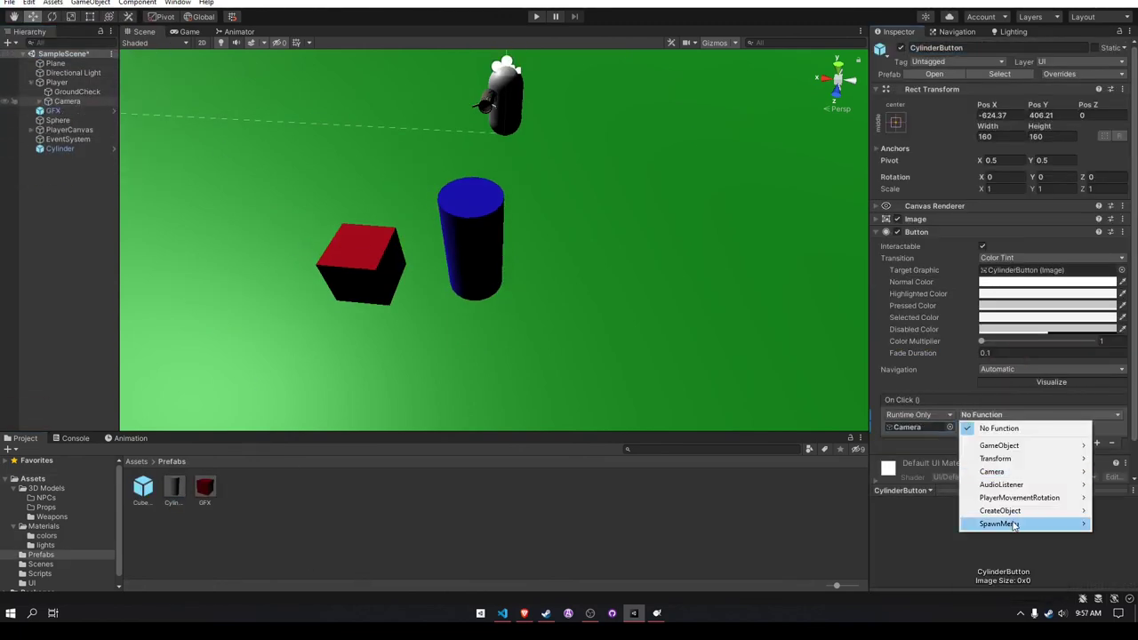
mouse_move(1012, 524)
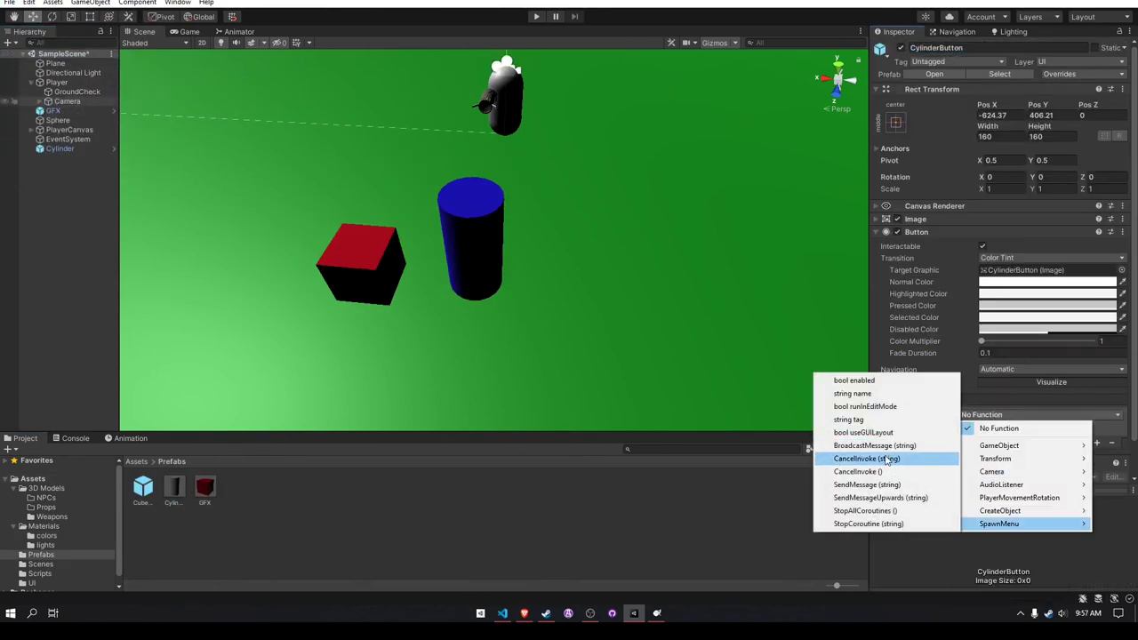
left_click(867, 484)
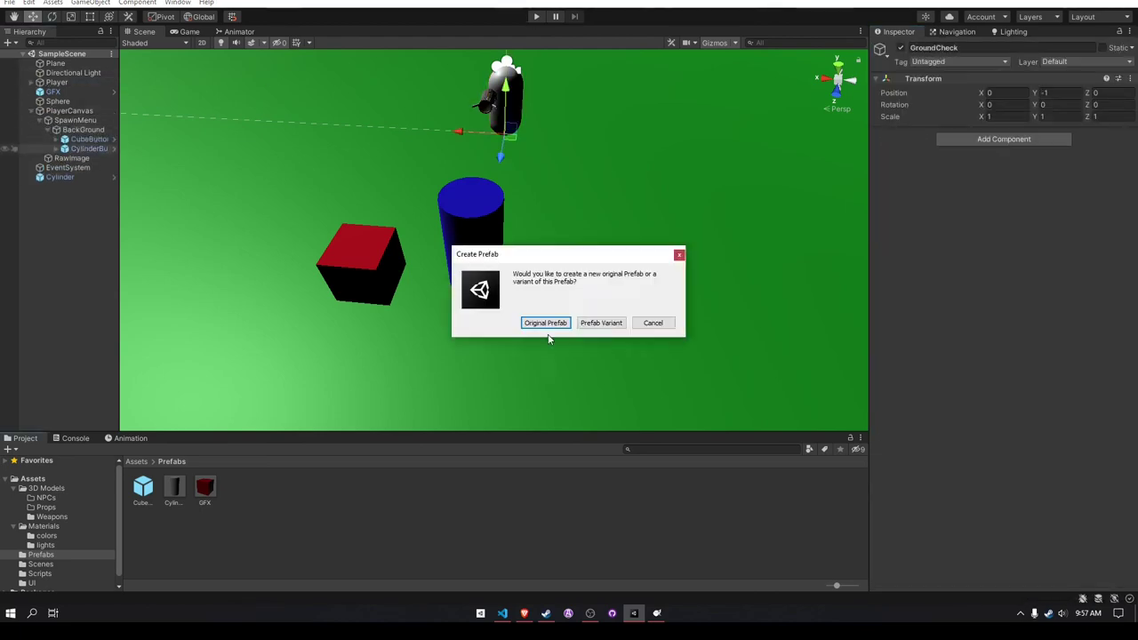
Save the cylinder as a new prefab and play-test spawning from the menu.
left_click(541, 323)
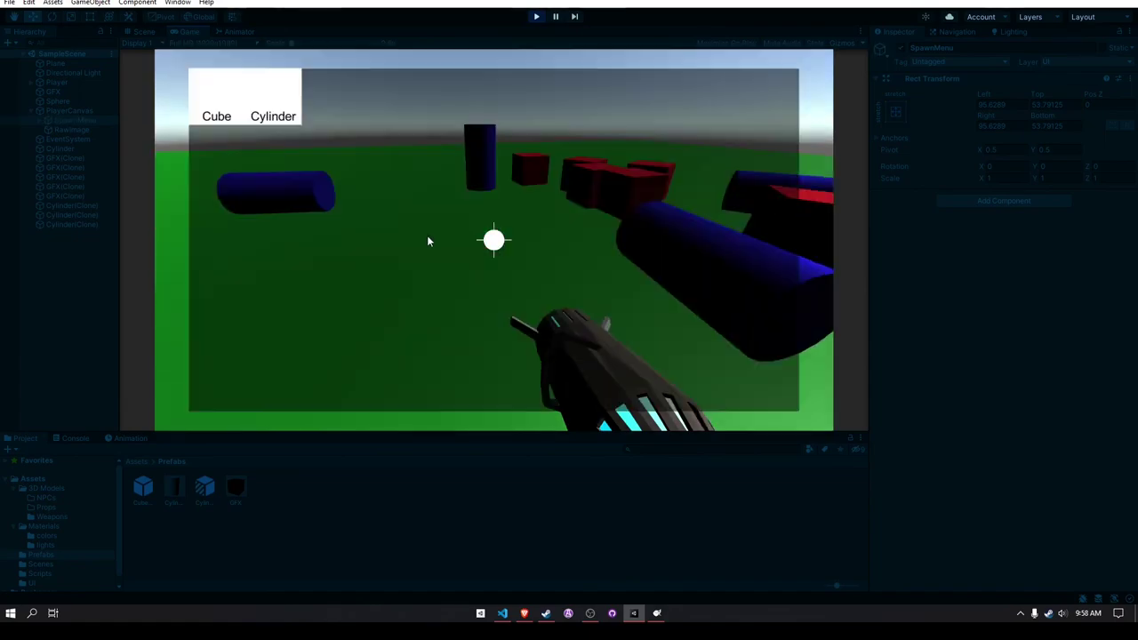
key("Tab")
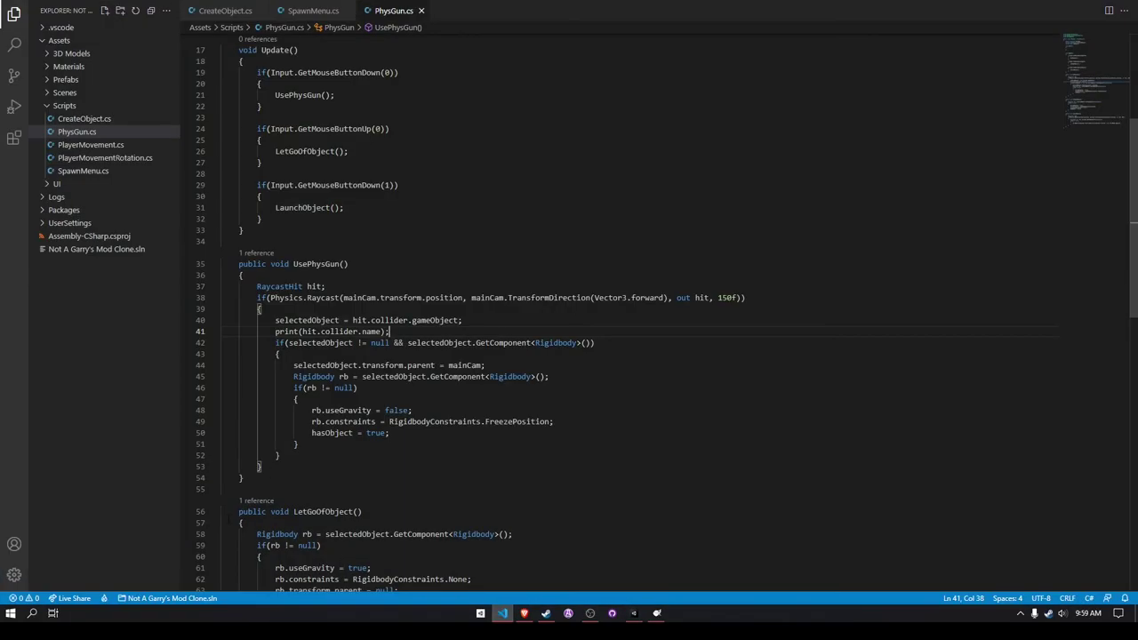
left_click(656, 613)
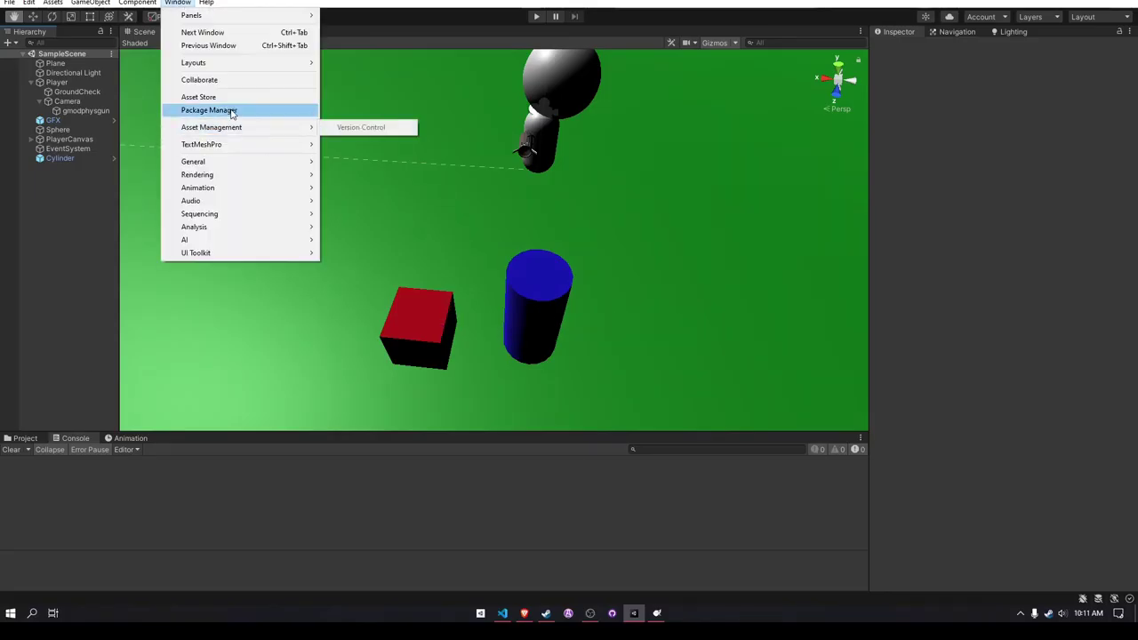
Install ProBuilder through the Package Manager's Unity Registry.
left_click(204, 109)
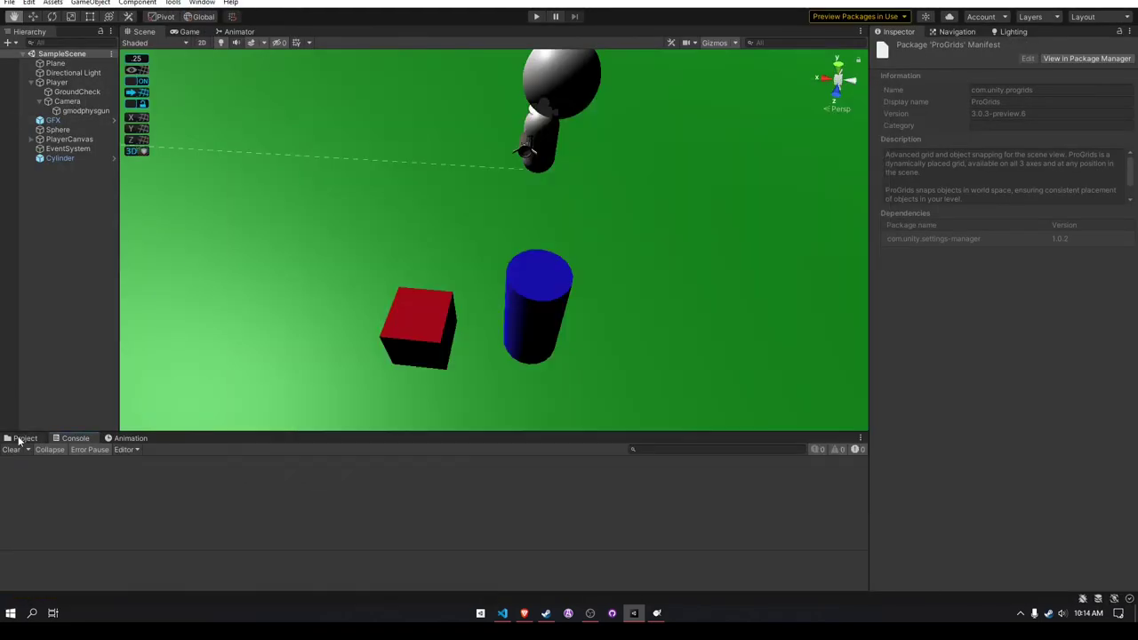
Select the ground plane floor slab and orbit the view around it.
scroll(368, 211, "down", 5)
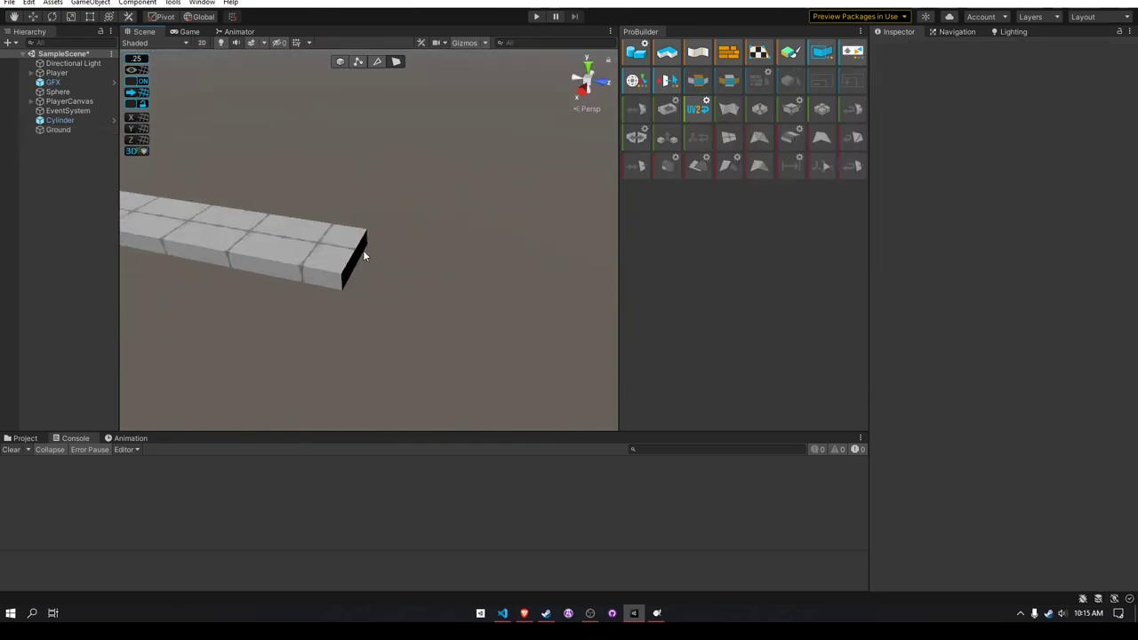
left_click(363, 250)
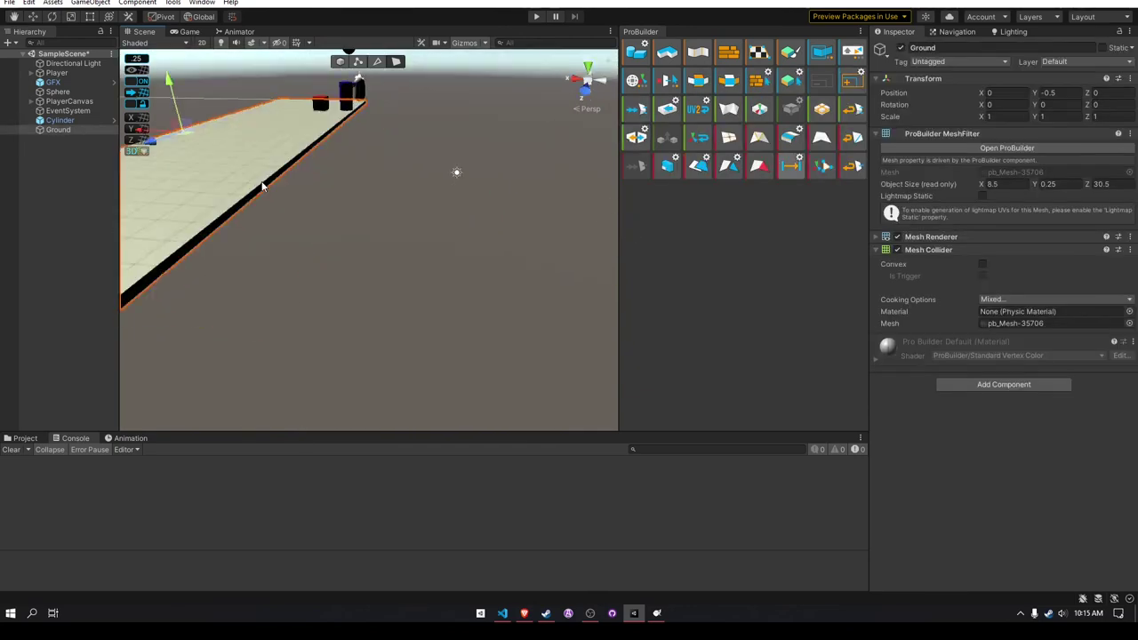
left_click_drag(261, 182, 494, 283, "alt")
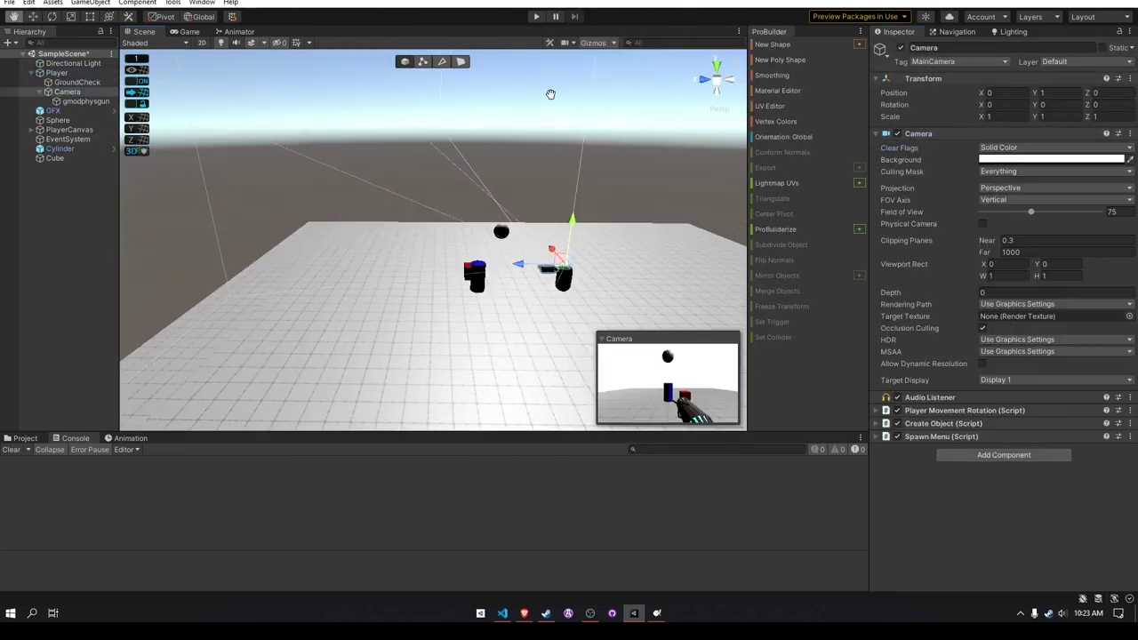
Play-test the walled level, then add a Post-process Layer to the camera.
left_click(536, 16)
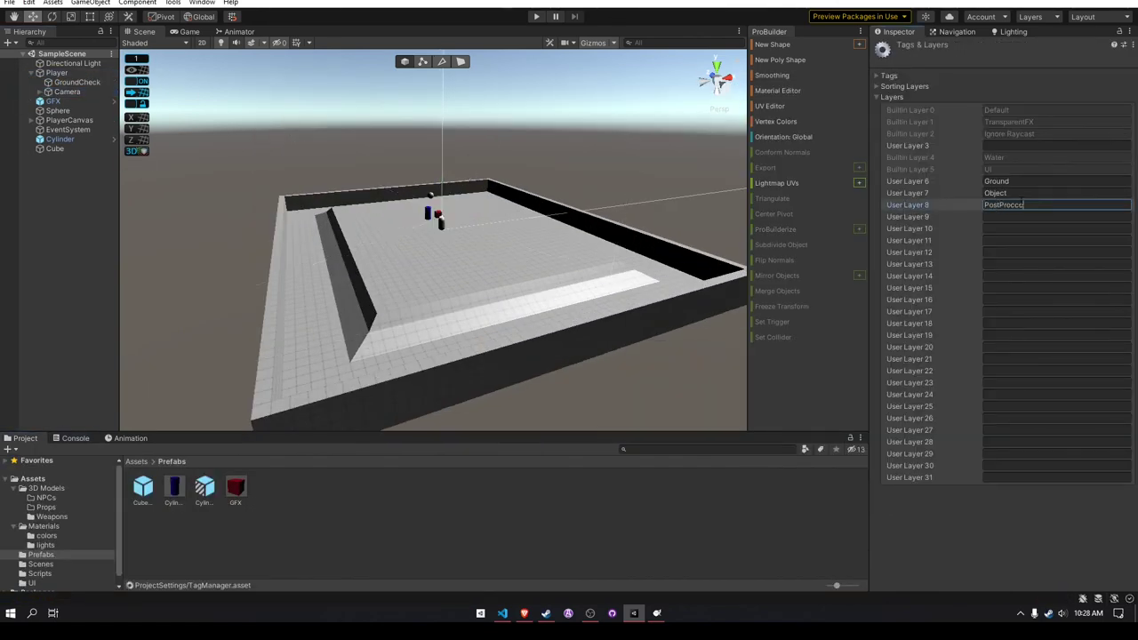
left_click(1054, 264)
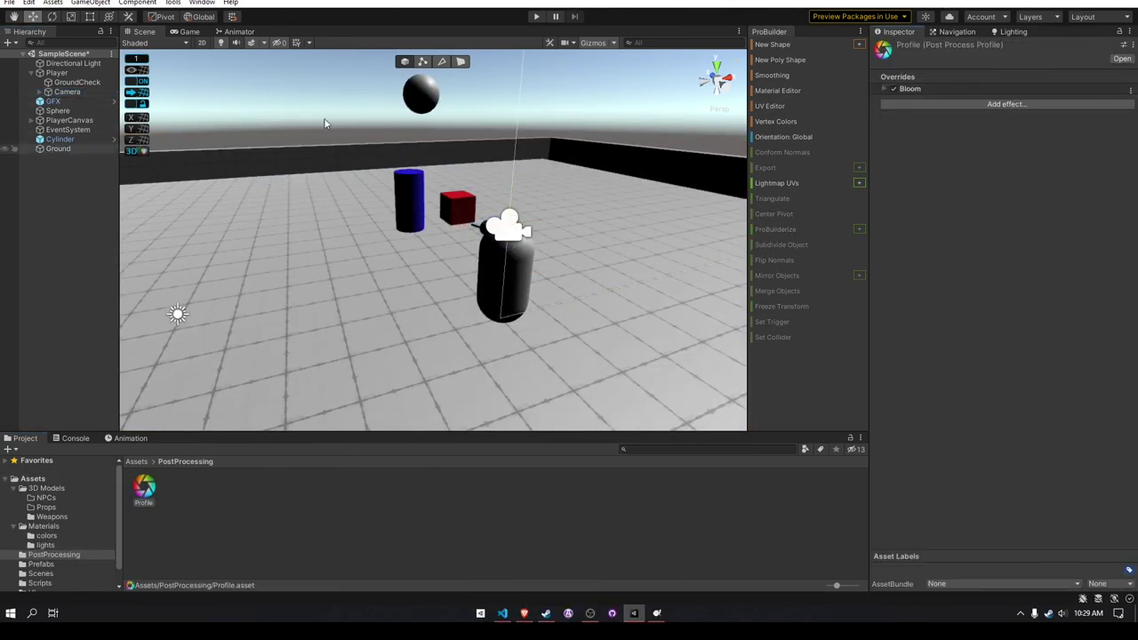
Enable the Bloom intensity override and open the Profile post-process asset.
left_click(885, 125)
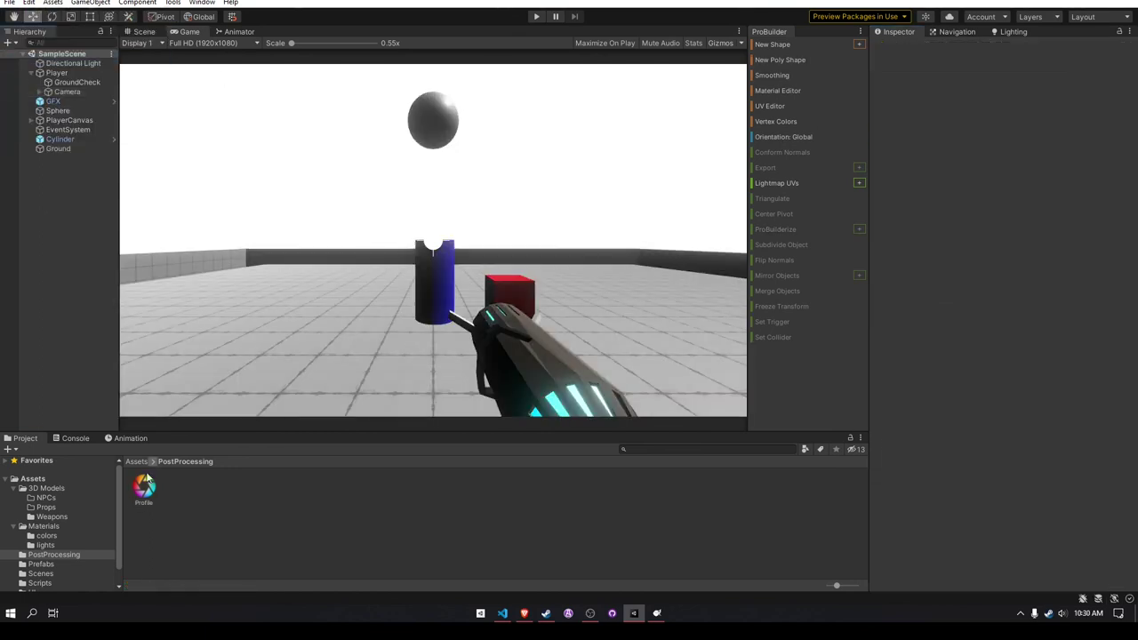
left_click(144, 485)
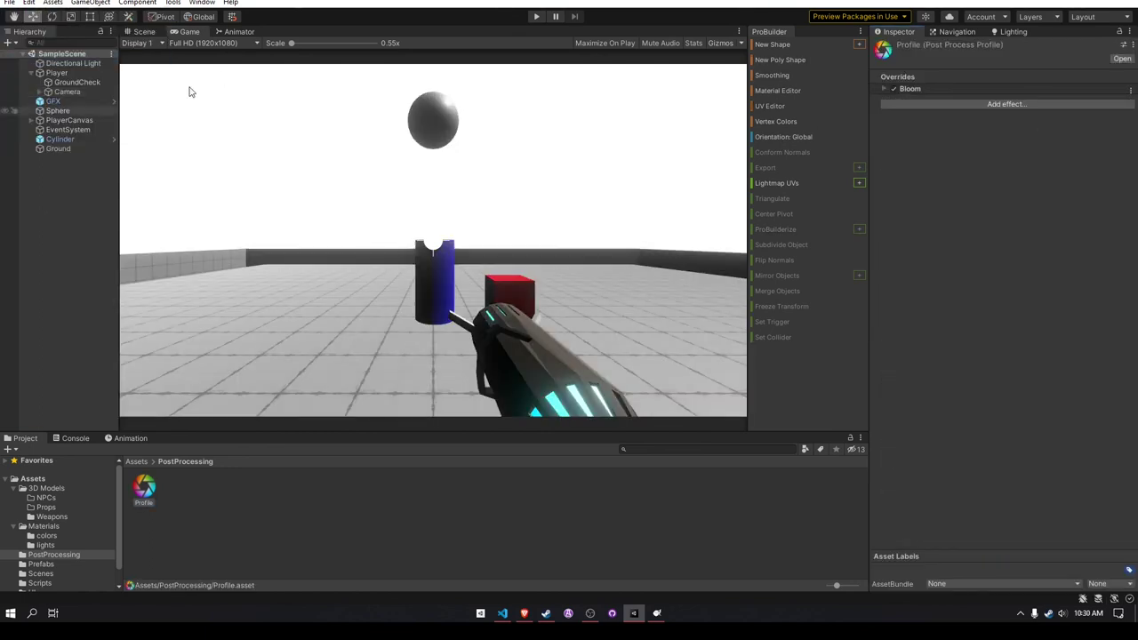
left_click(9, 2)
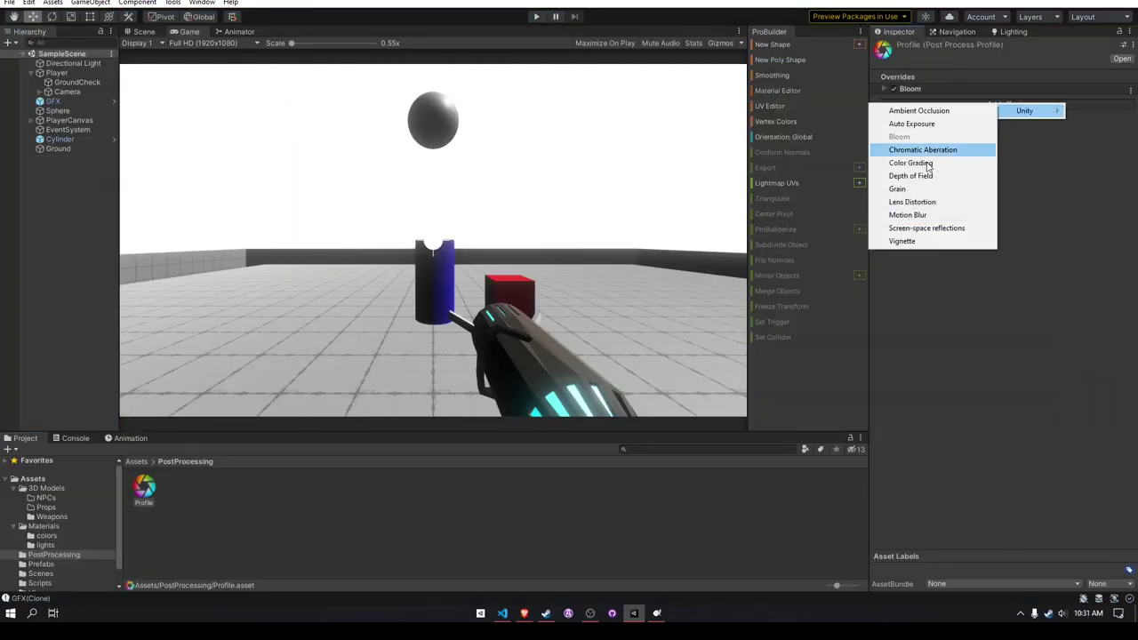
Add Chromatic Aberration to the profile at intensity 1 and start Play mode.
left_click(923, 150)
left_click_drag(993, 134, 1103, 134)
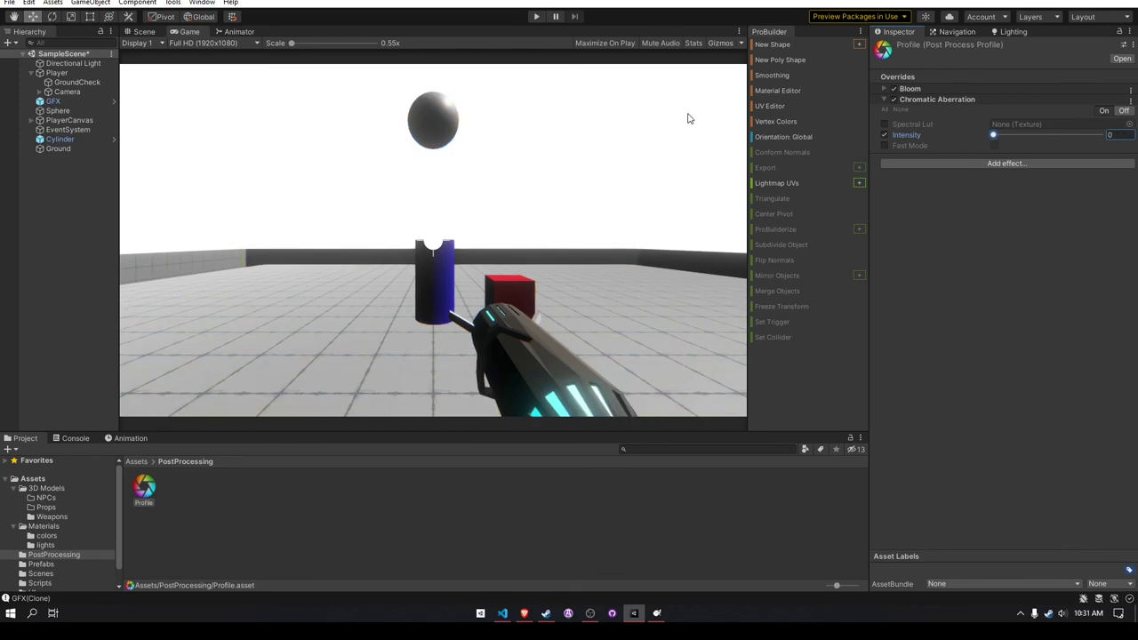
left_click(537, 17)
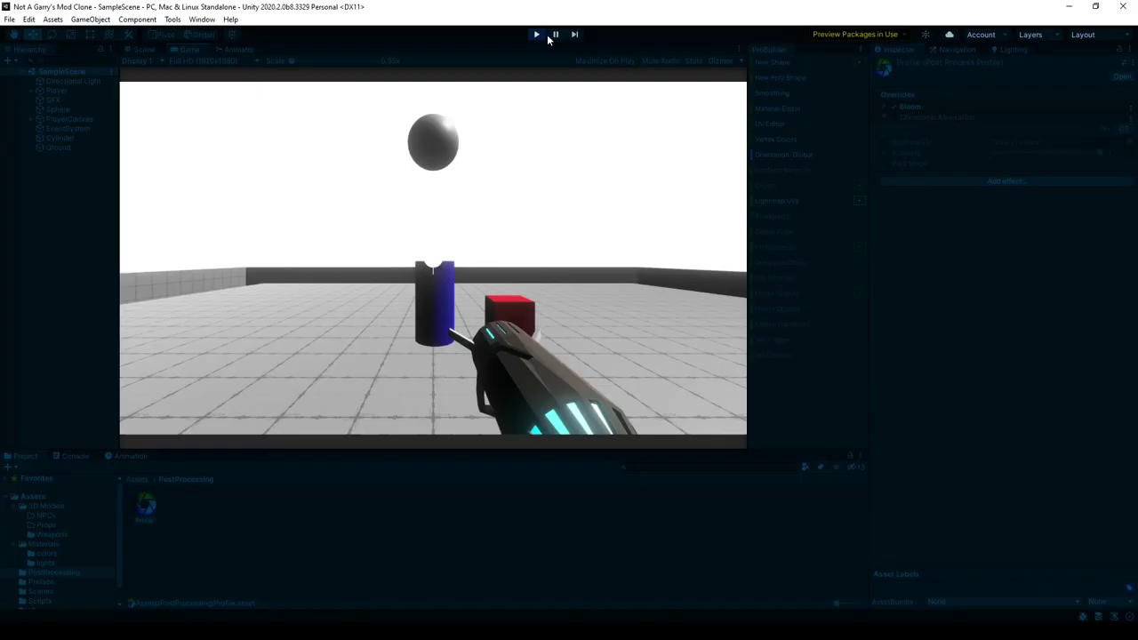
Walk to the red cube, swing it with the physics gun, then spawn three red cubes.
key("w")
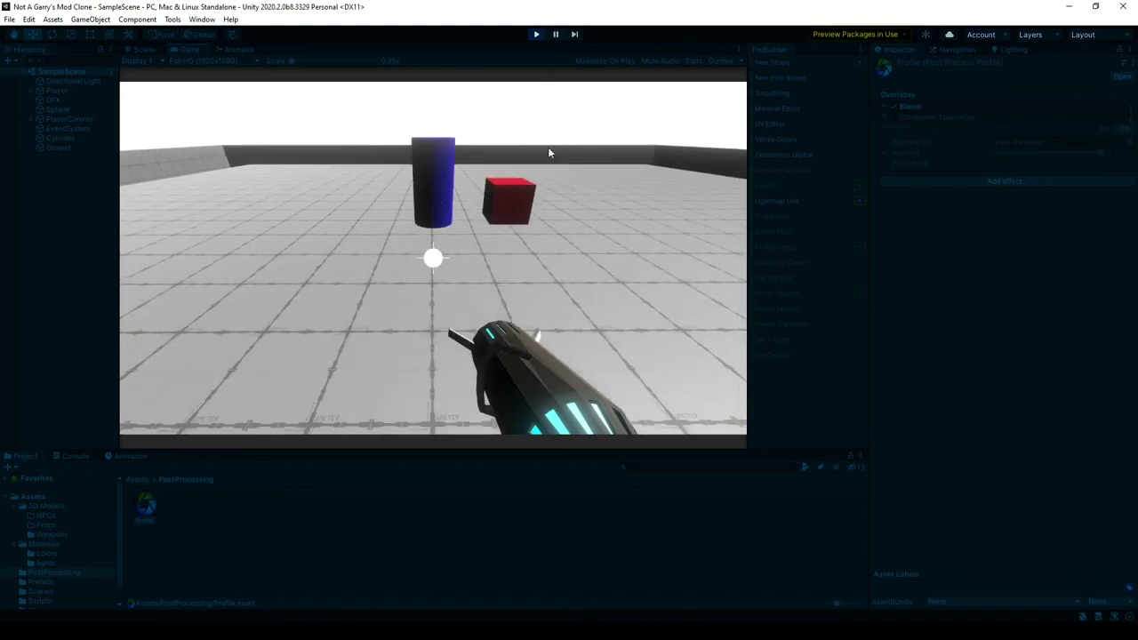
left_click_drag(433, 257, 433, 258)
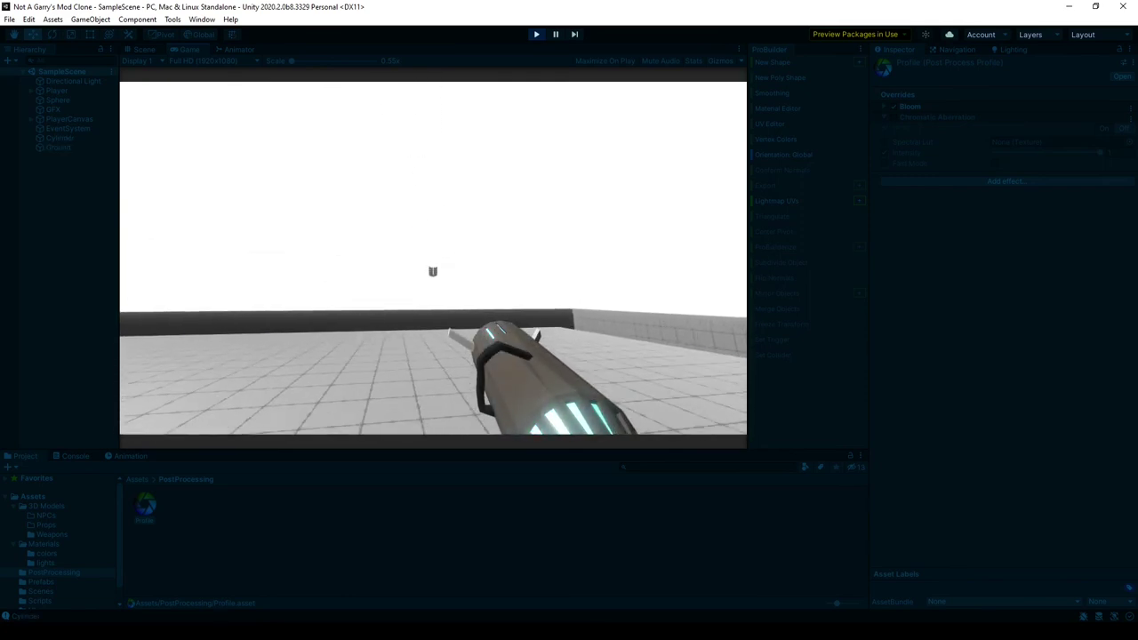
key("q")
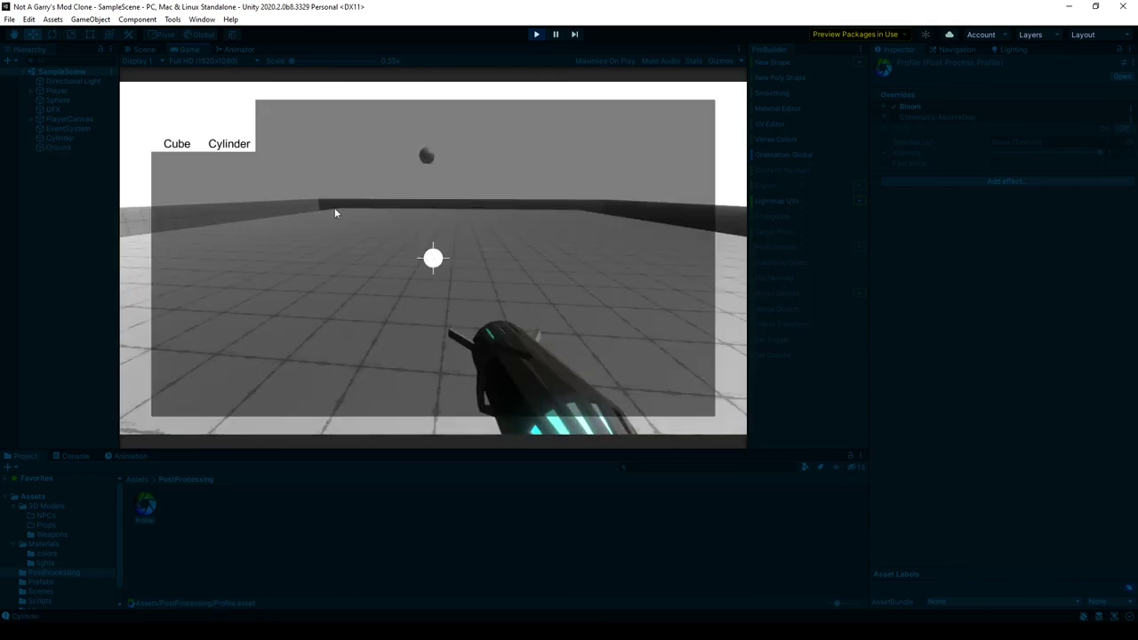
left_click(177, 144)
left_click(177, 143)
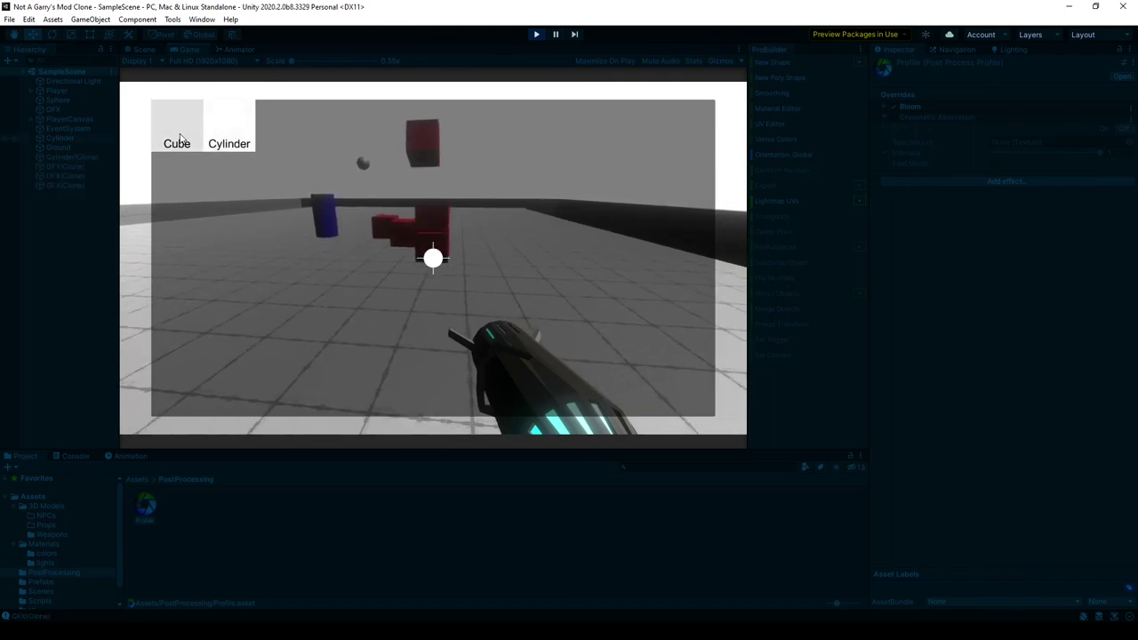
left_click(177, 143)
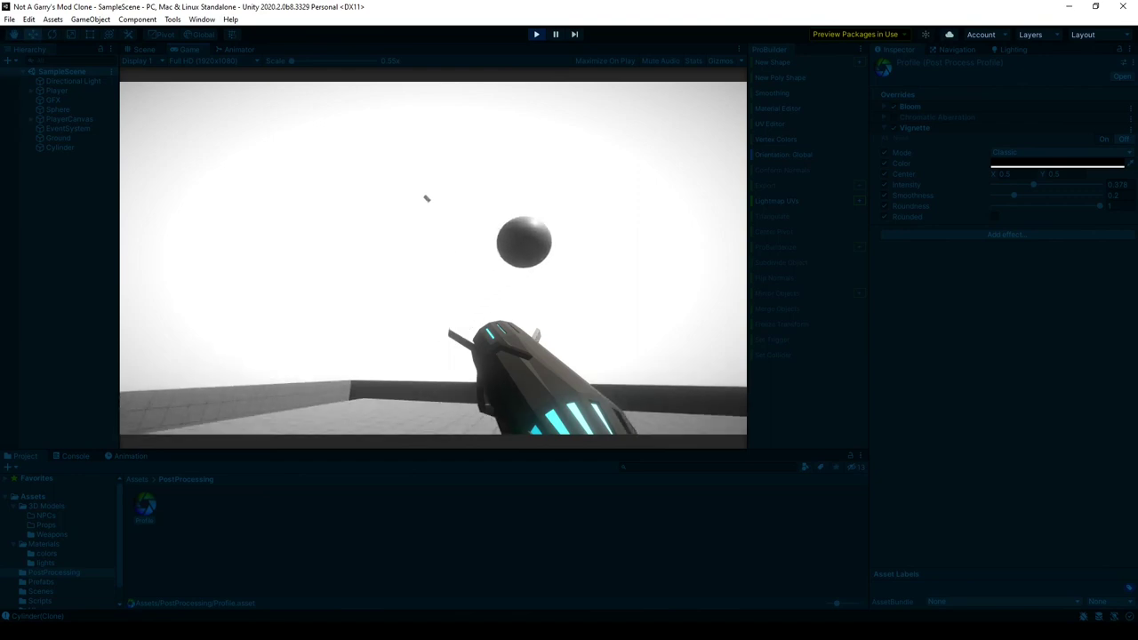
Spawn several blue physics cylinders from the spawn menu and pick one up.
key("q")
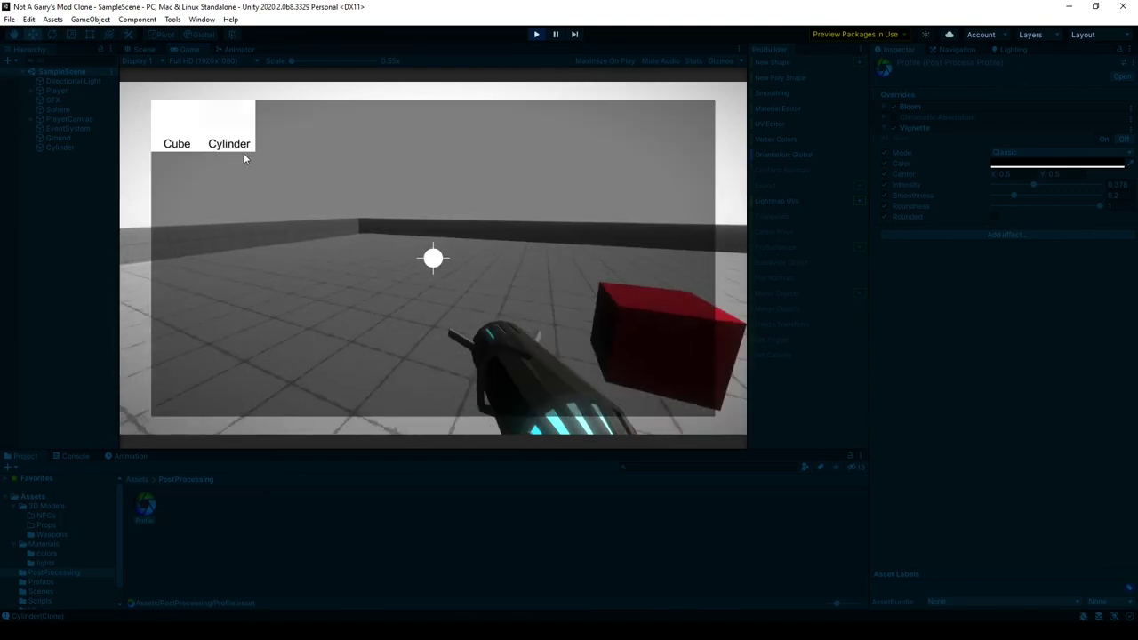
left_click(234, 150)
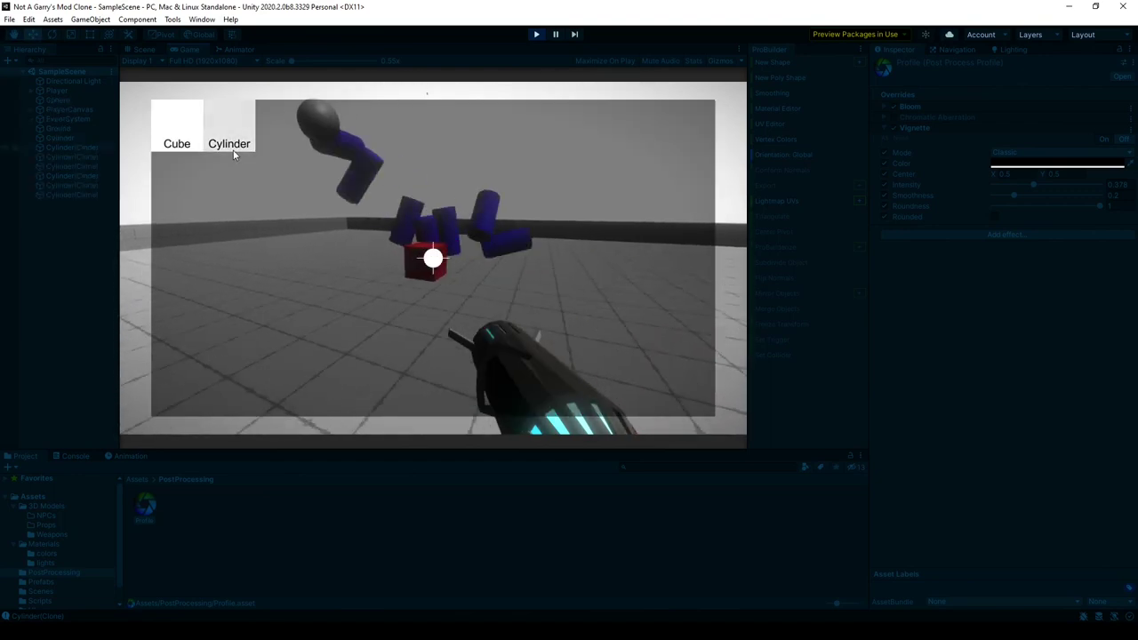
left_click(234, 152)
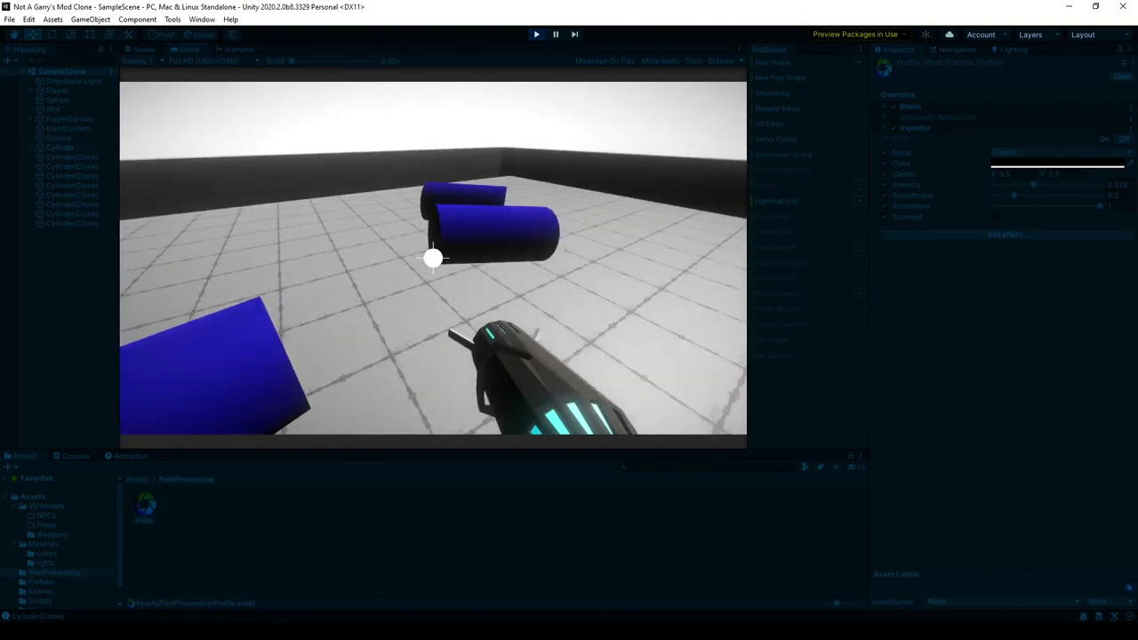
left_click(433, 257)
left_click_drag(433, 258, 433, 258)
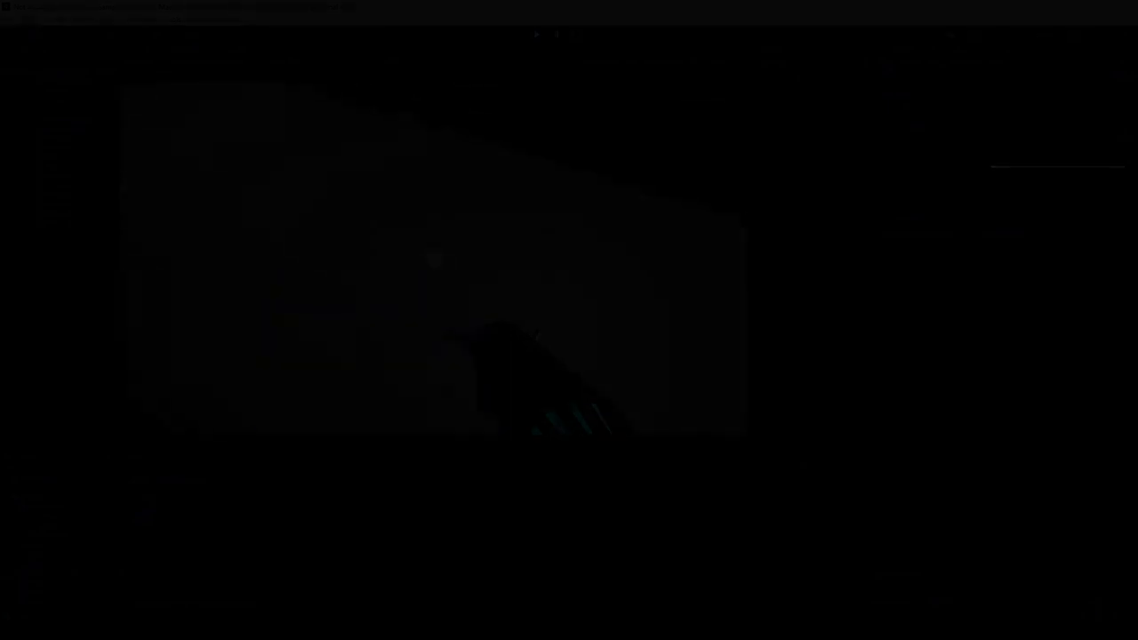